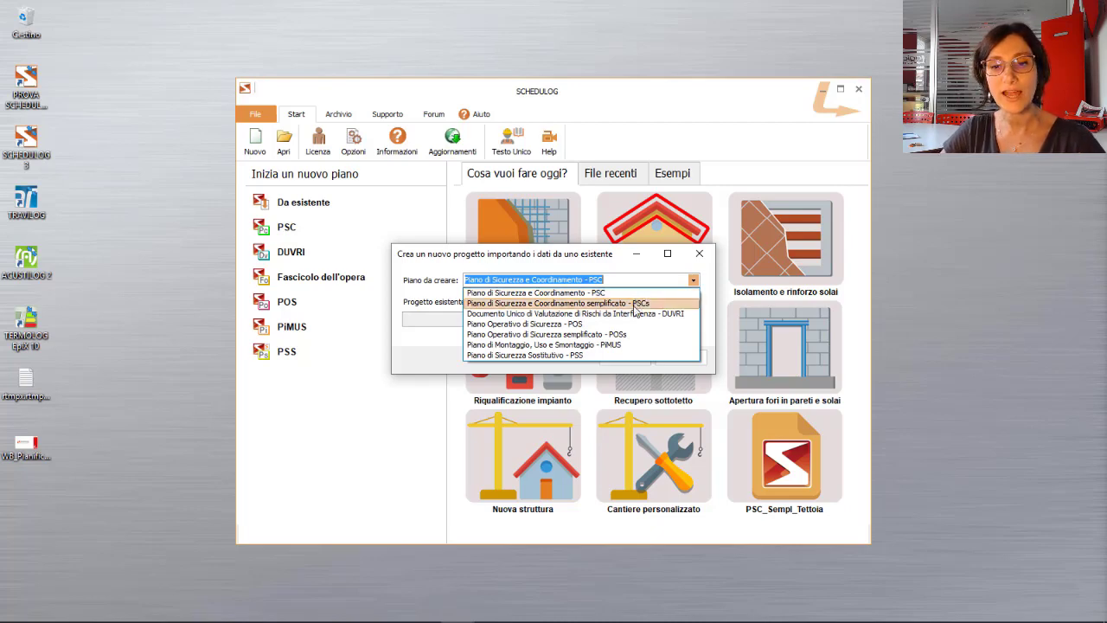
Try starting a Piano Operativo di Sicurezza - POS from an existing project and browse the saved project files
{"action": "left_click", "coordinate": [627, 323]}
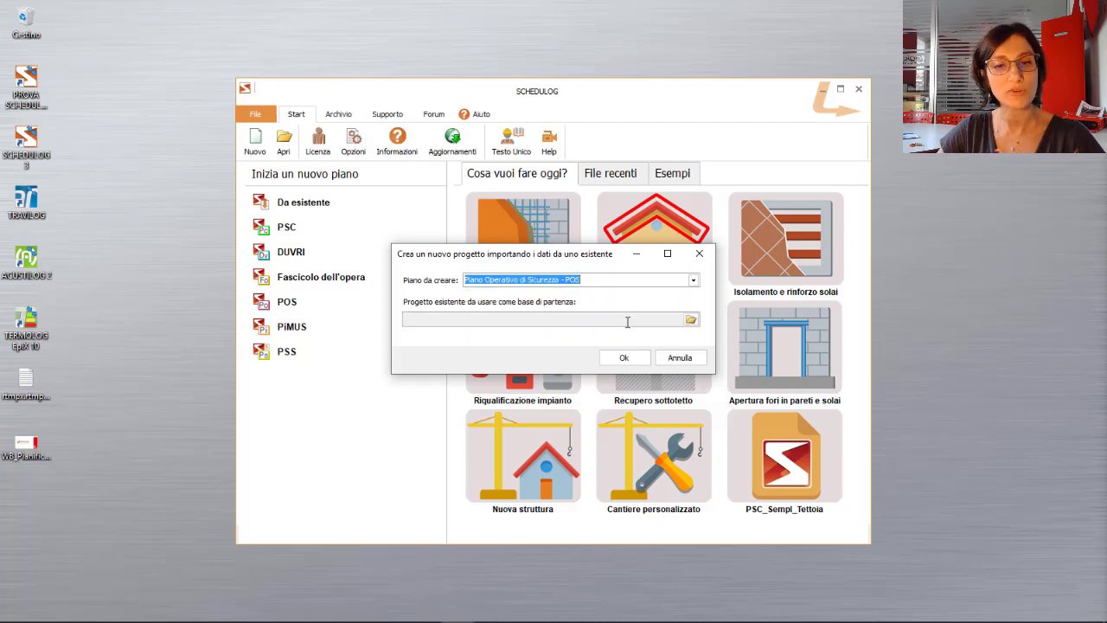
{"action": "left_click", "coordinate": [691, 320]}
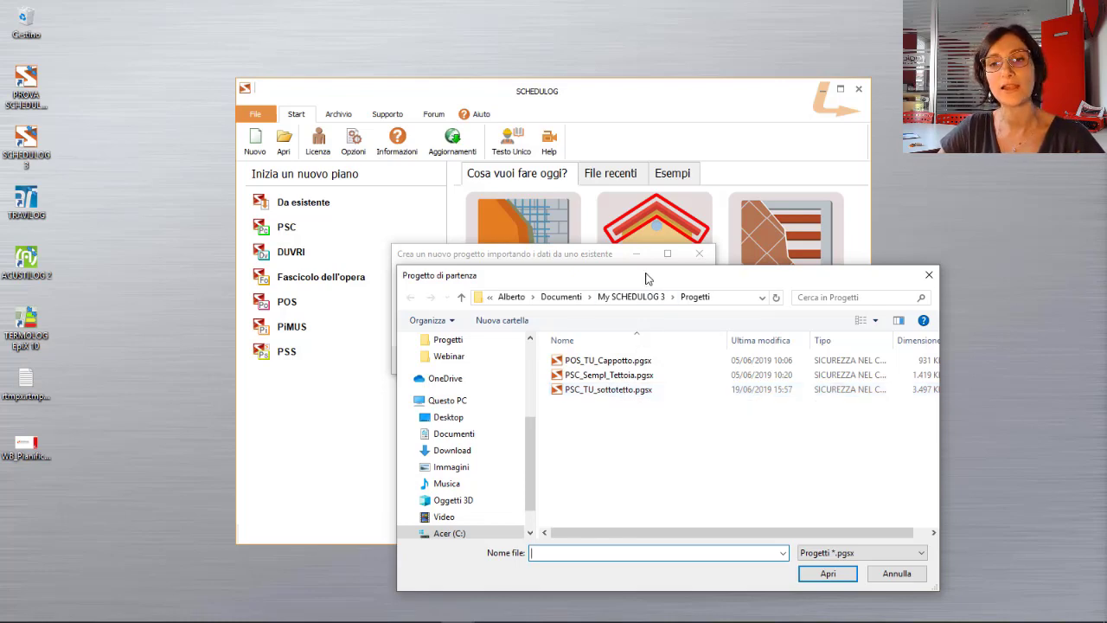
{"action": "left_click_drag", "start_coordinate": [646, 276], "coordinate": [588, 216]}
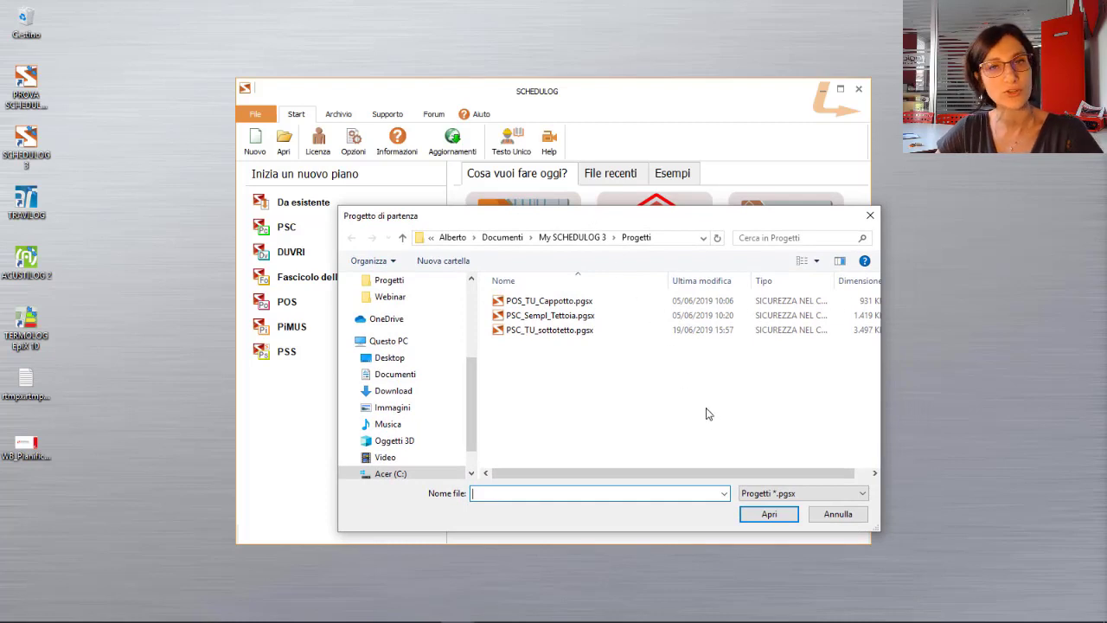
{"action": "left_click", "coordinate": [829, 516]}
{"action": "left_click", "coordinate": [680, 357]}
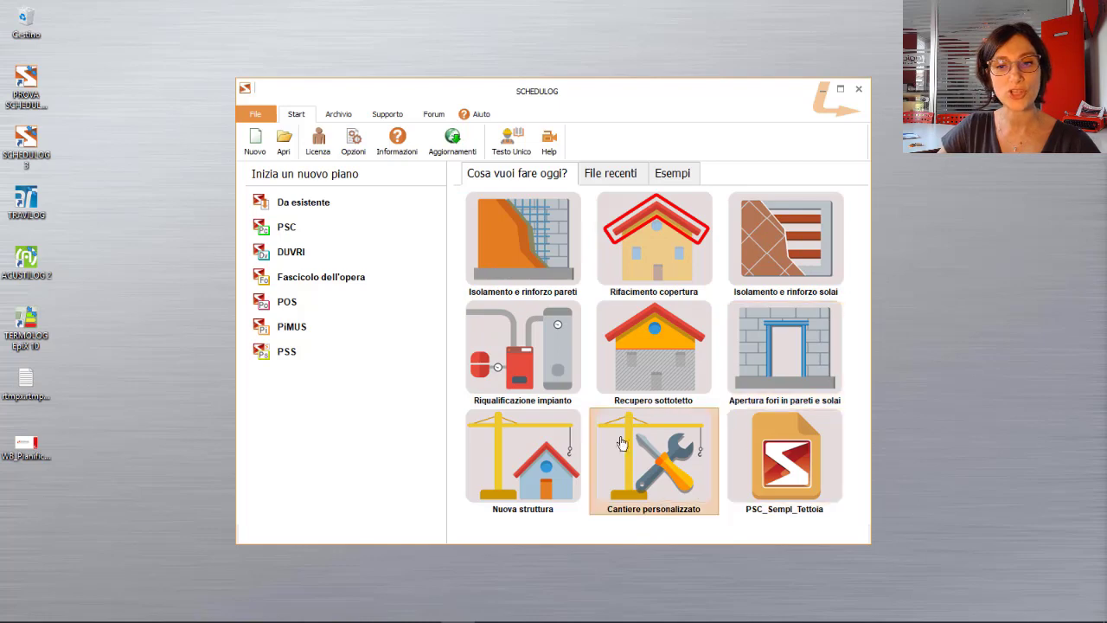
Try out the heating system, window replacement and wall insulation options of the Isolamento e rinforzo pareti template
{"action": "left_click", "coordinate": [509, 260]}
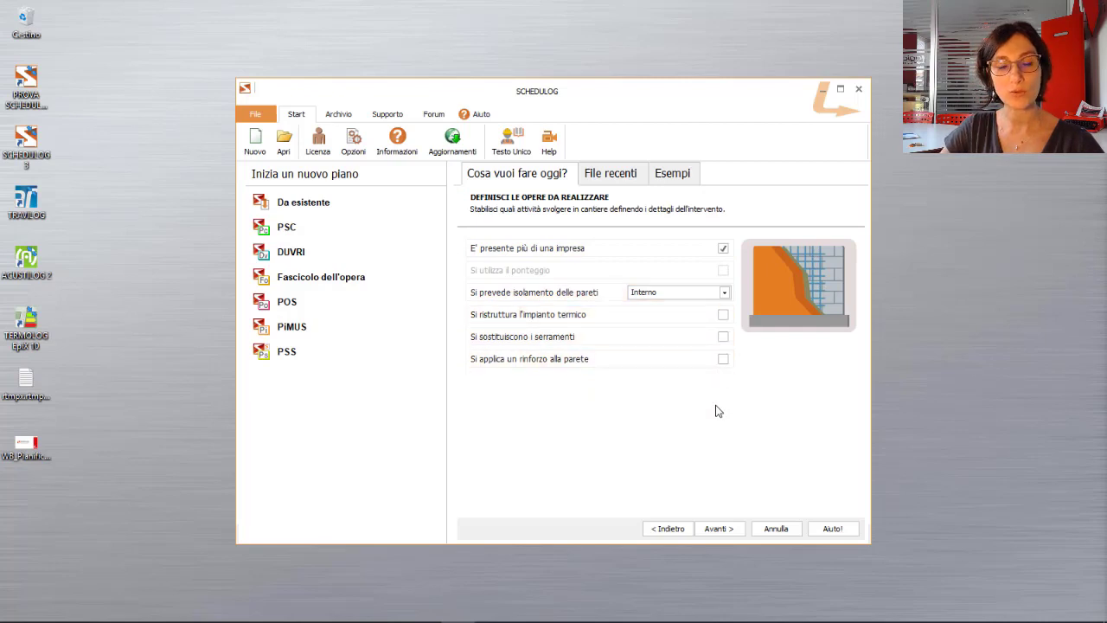
{"action": "left_click", "coordinate": [724, 249]}
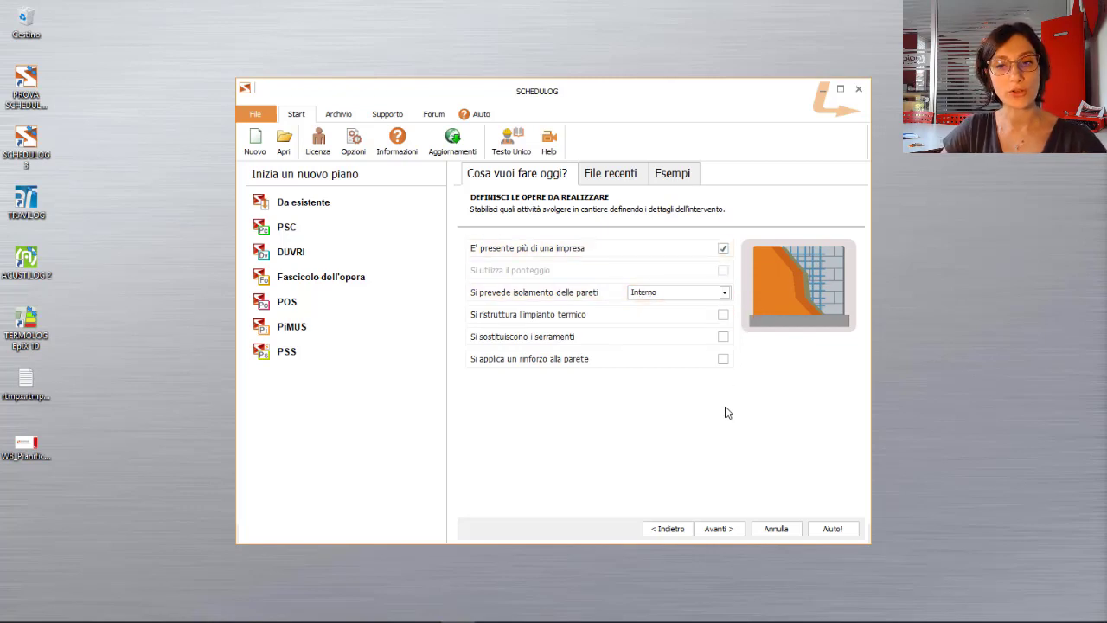
{"action": "left_click", "coordinate": [725, 318]}
{"action": "left_click", "coordinate": [724, 339]}
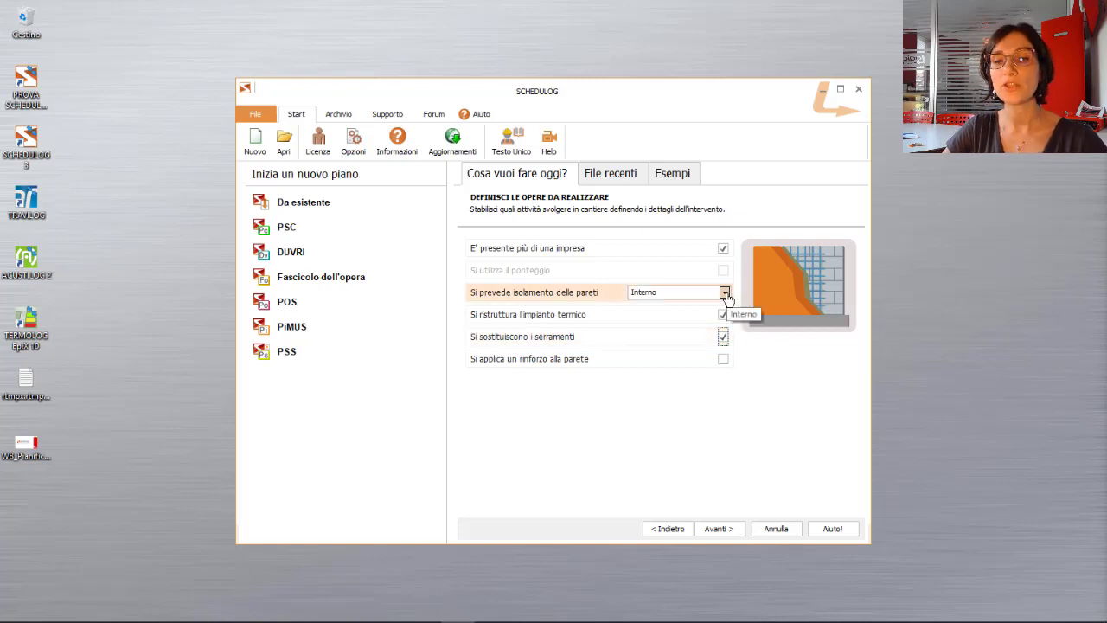
{"action": "left_click", "coordinate": [725, 294]}
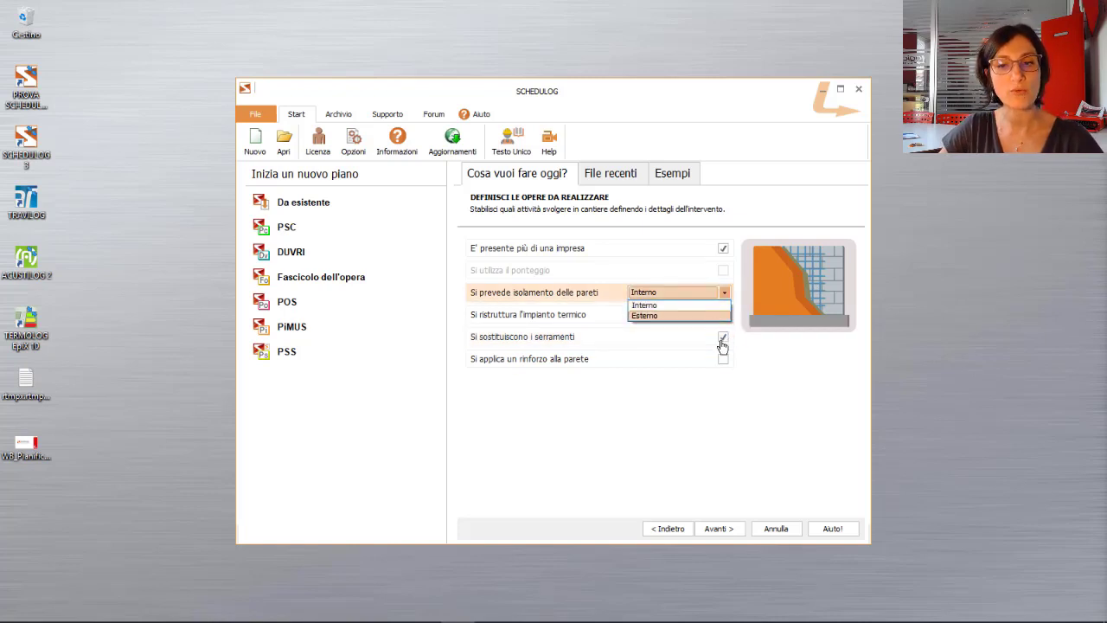
{"action": "left_click", "coordinate": [722, 338]}
{"action": "left_click", "coordinate": [724, 315]}
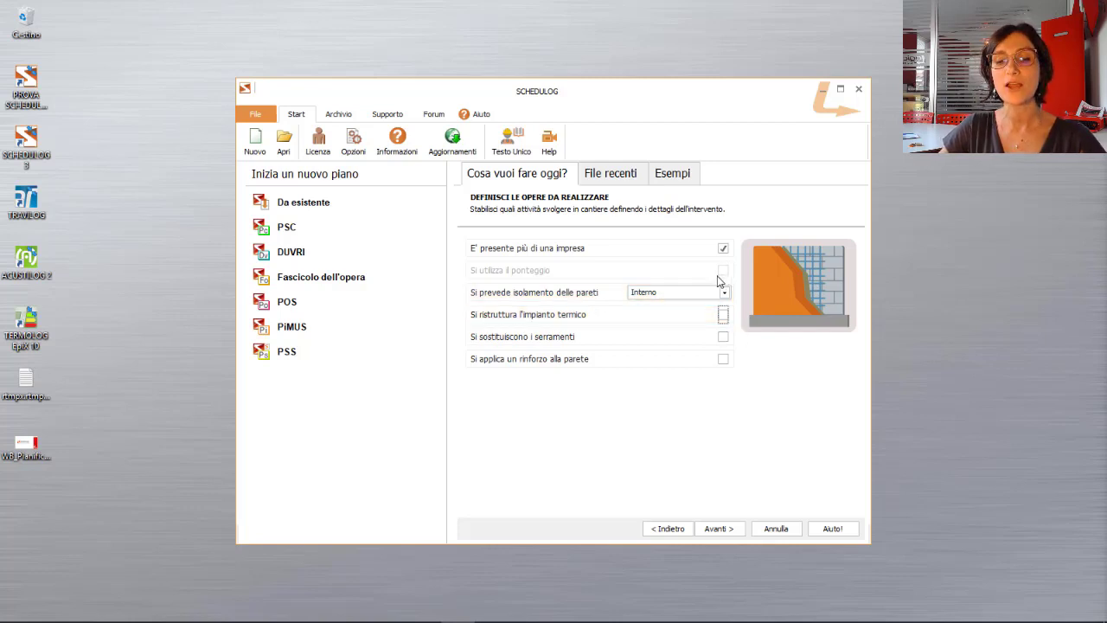
{"action": "left_click", "coordinate": [668, 528]}
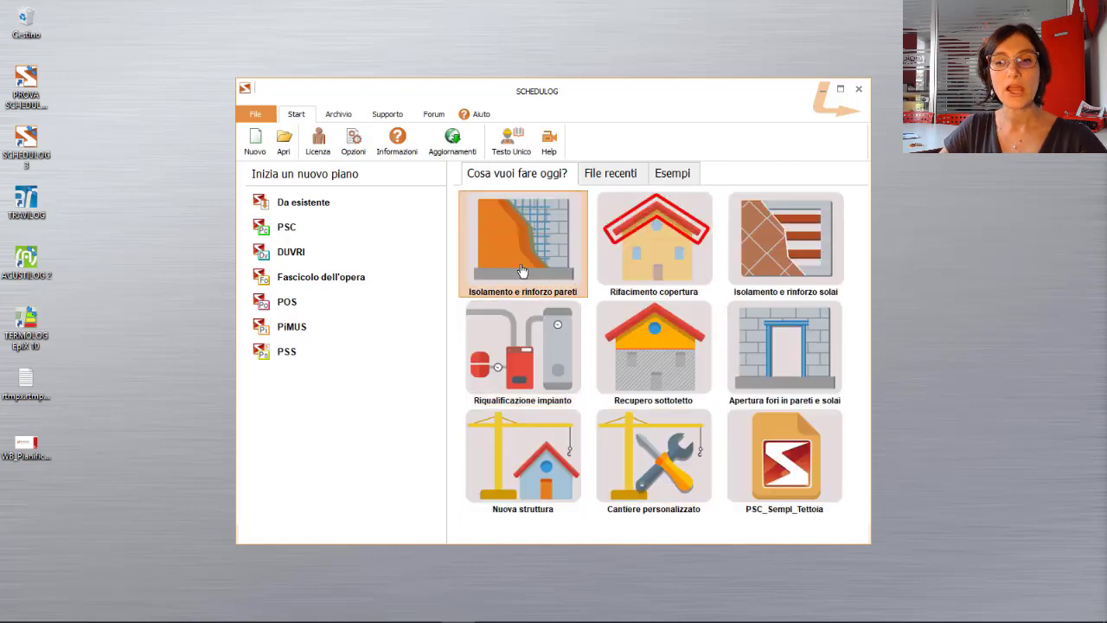
Look over the Recupero sottotetto options and try Acciaio with Capannone in the Nuova struttura template
{"action": "left_click", "coordinate": [677, 334]}
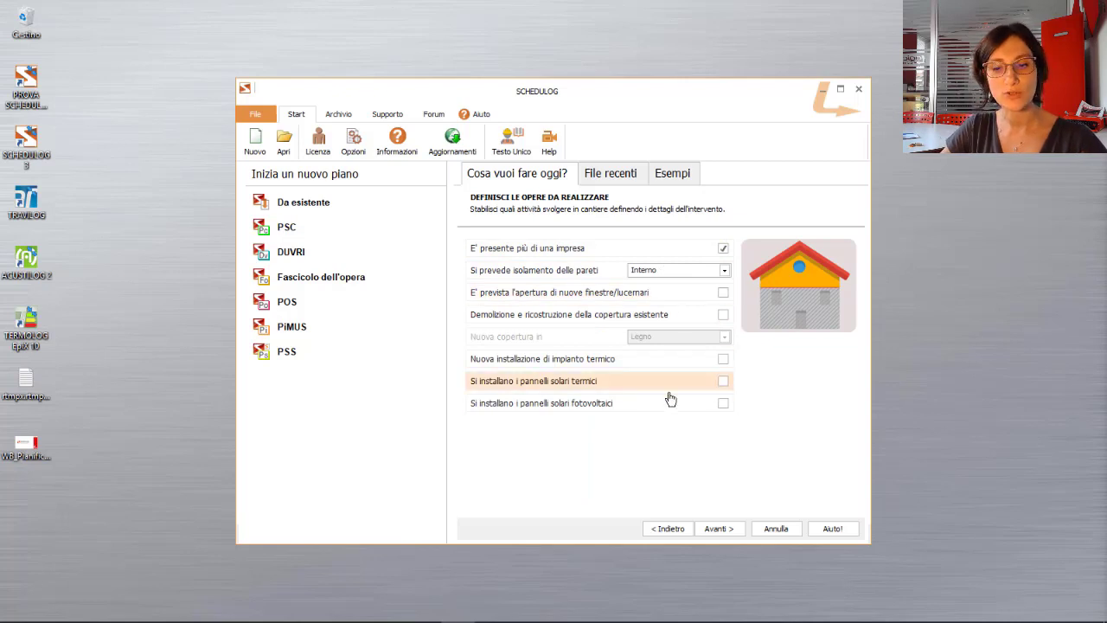
{"action": "left_click", "coordinate": [662, 530]}
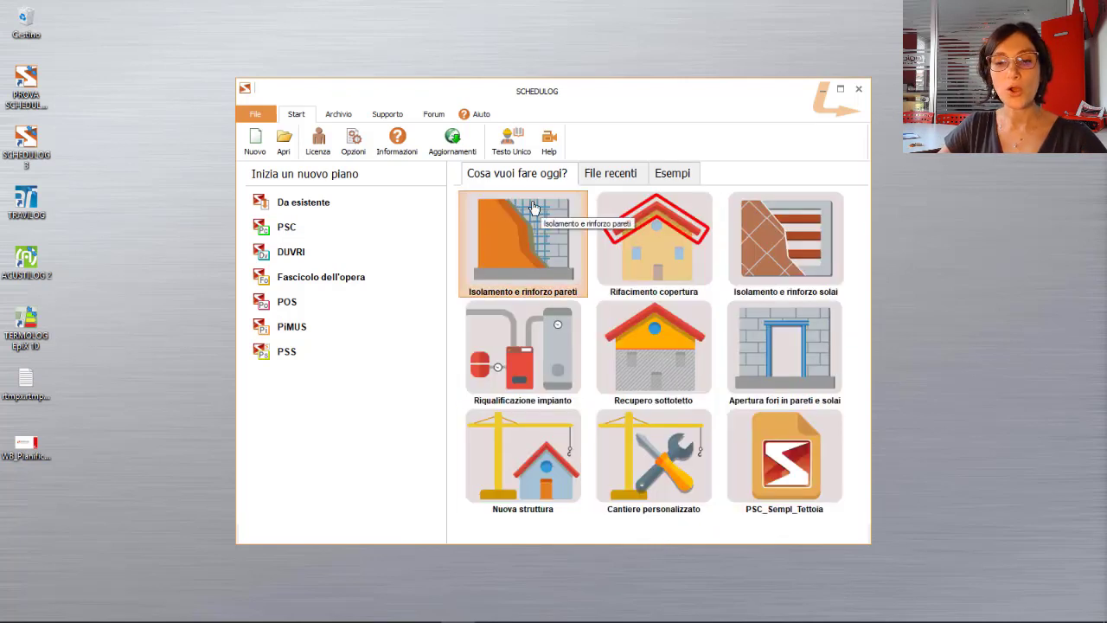
{"action": "left_click", "coordinate": [546, 468]}
{"action": "left_click", "coordinate": [639, 272]}
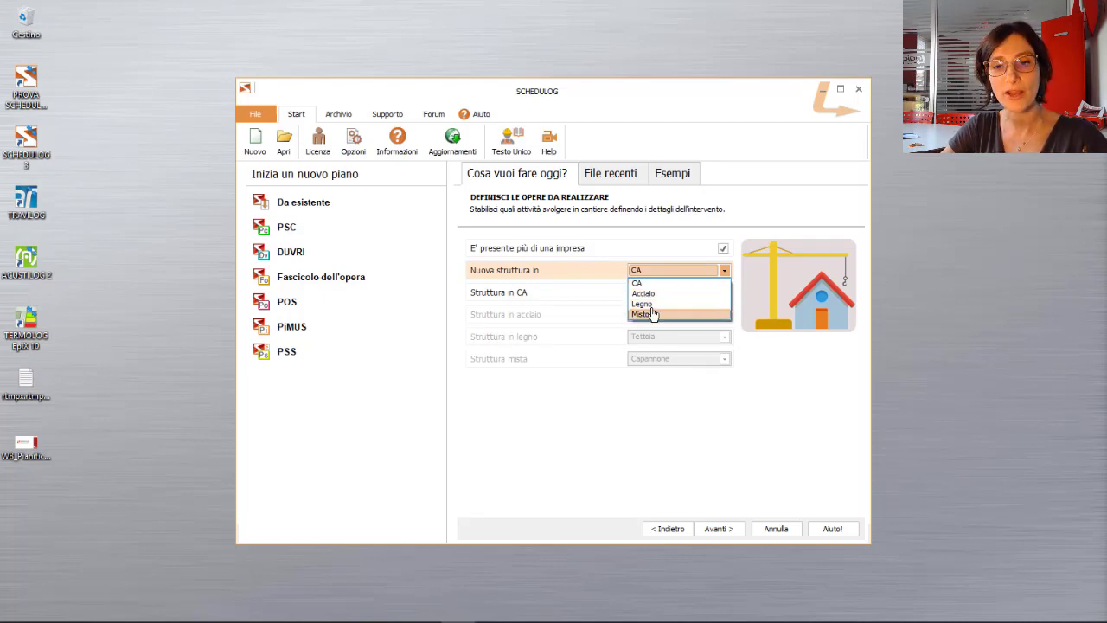
{"action": "left_click", "coordinate": [643, 293]}
{"action": "left_click", "coordinate": [650, 314]}
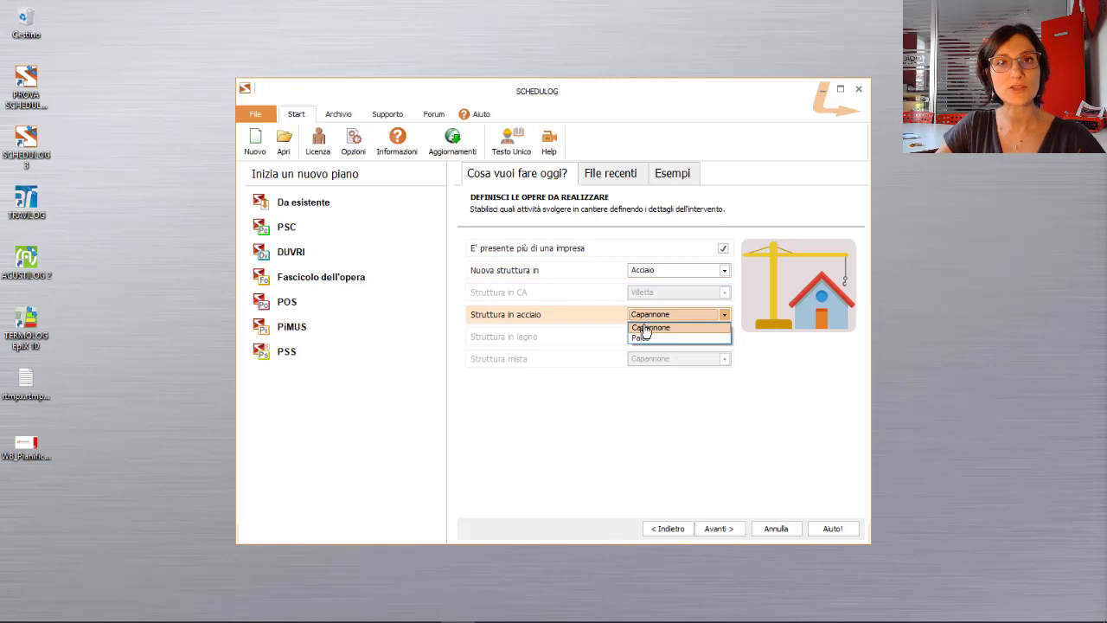
{"action": "left_click", "coordinate": [641, 327]}
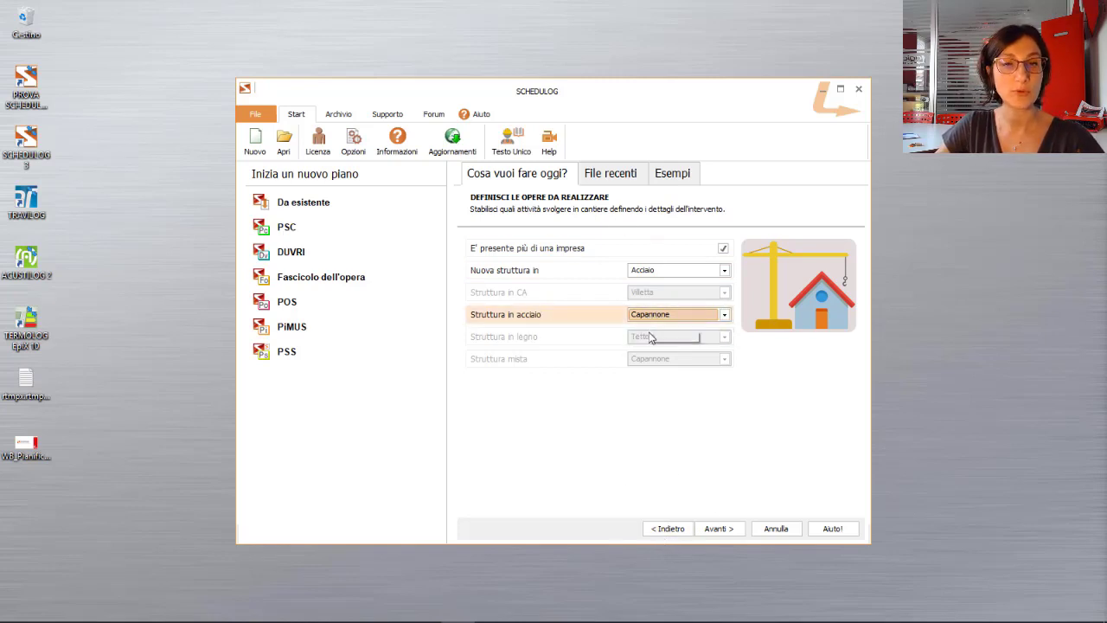
{"action": "left_click", "coordinate": [668, 528]}
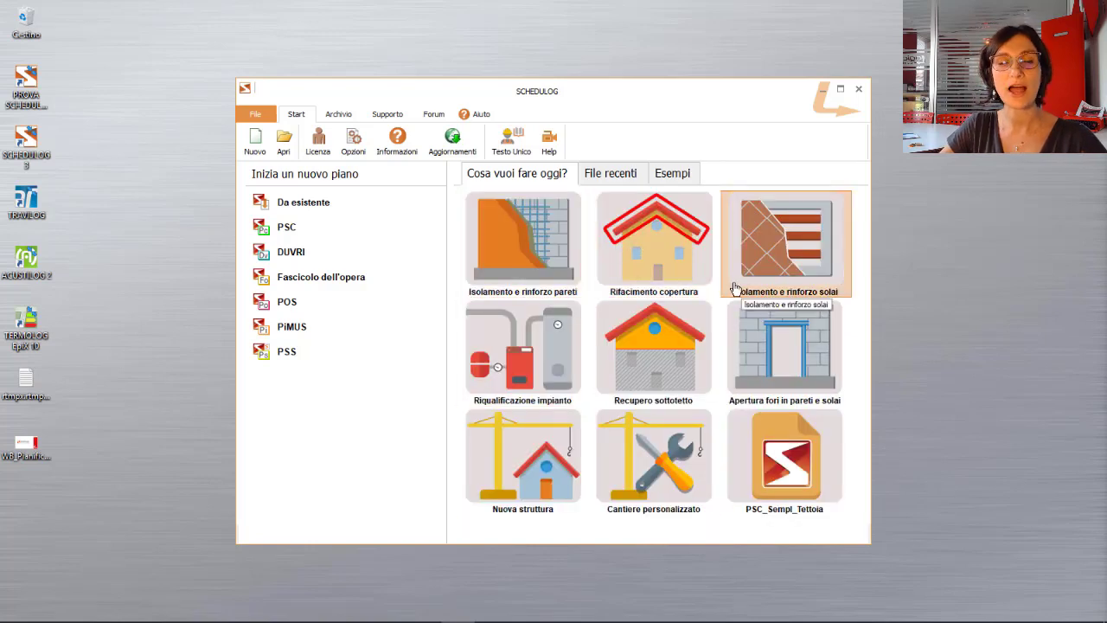
Examine the custom models under Cantiere personalizzato, the recent files and the example projects
{"action": "left_click", "coordinate": [649, 484]}
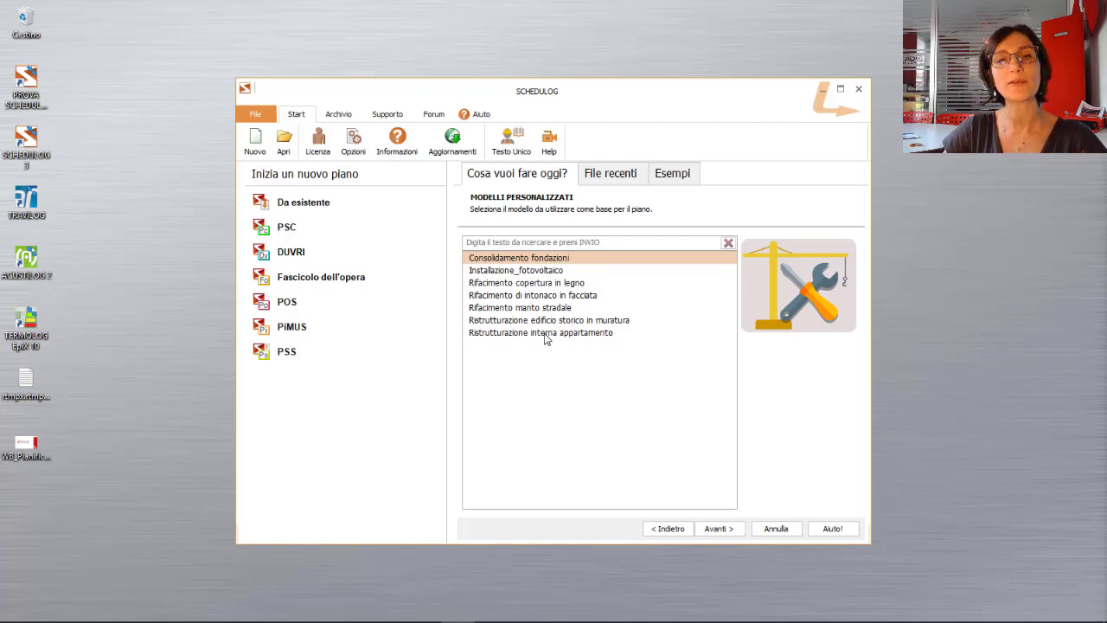
{"action": "left_click", "coordinate": [677, 529]}
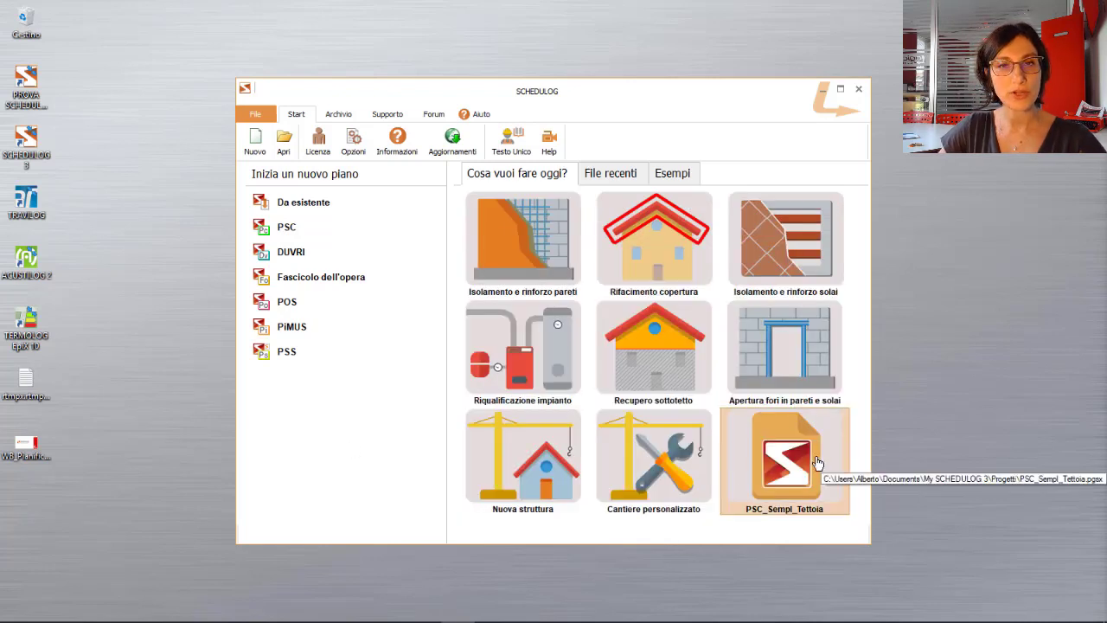
{"action": "left_click", "coordinate": [611, 179]}
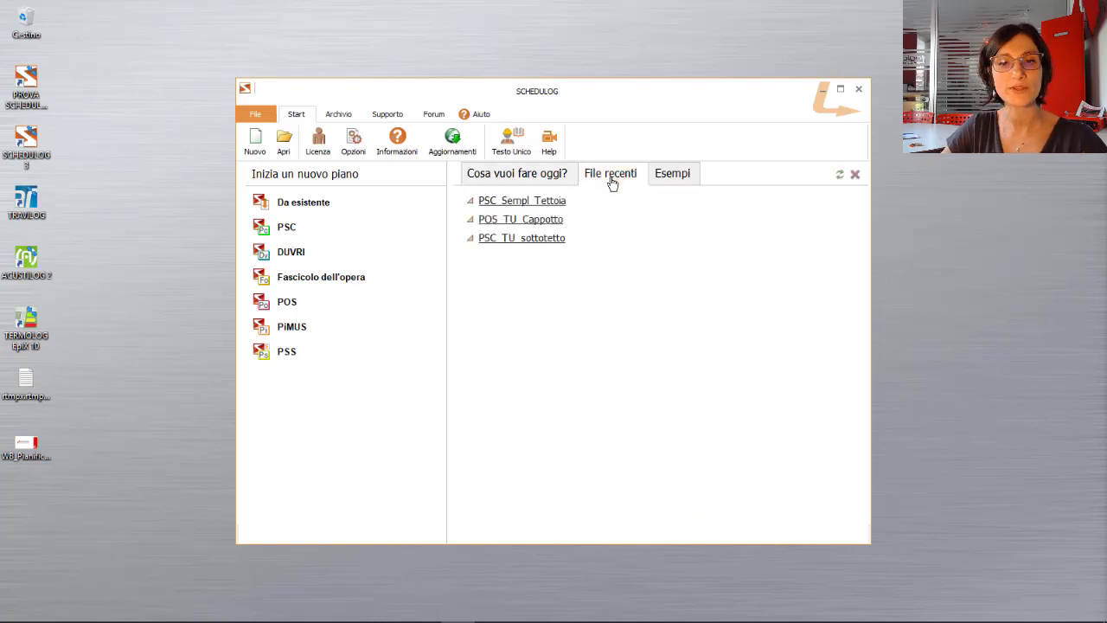
{"action": "left_click", "coordinate": [680, 178]}
{"action": "left_click", "coordinate": [551, 178]}
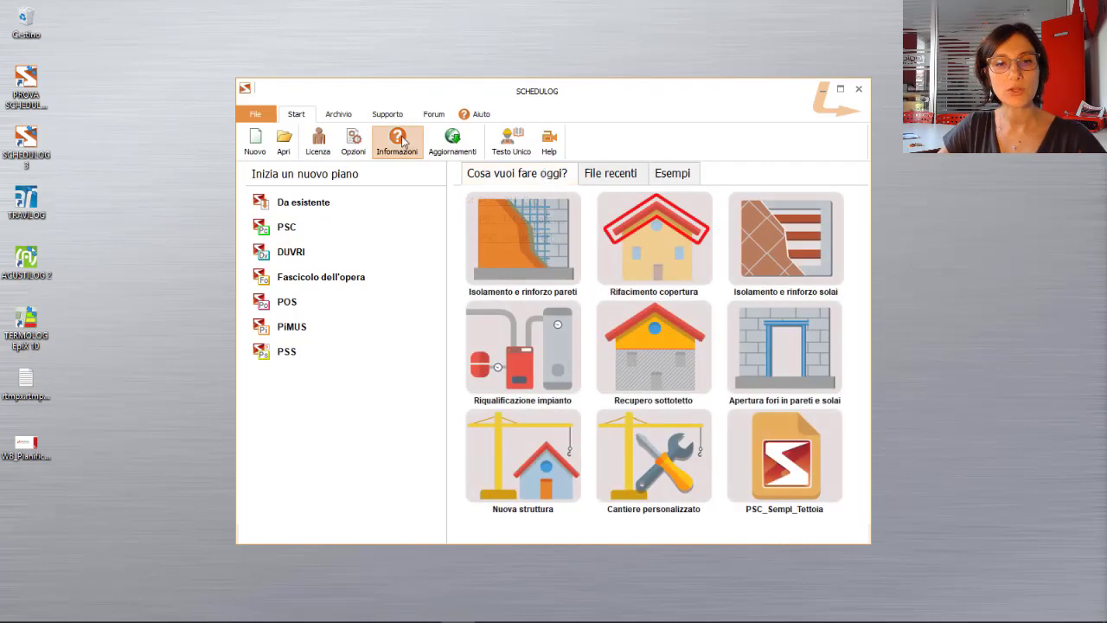
Open the archive of companies and people and expand the Imprese and Lavoratori autonomi groups
{"action": "left_click", "coordinate": [335, 120]}
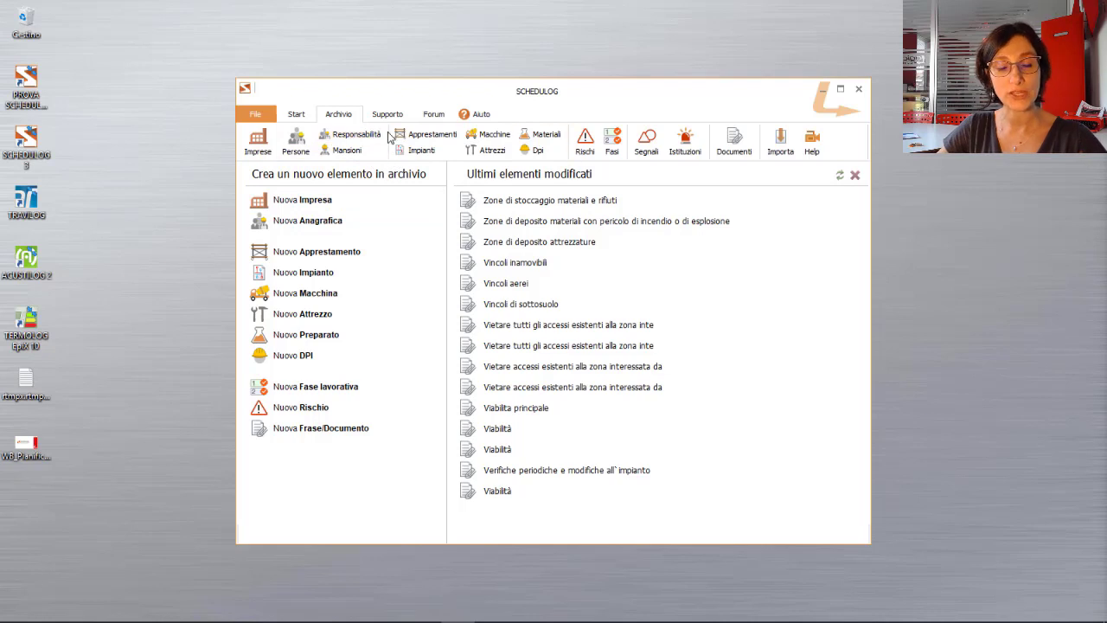
{"action": "left_click", "coordinate": [259, 139]}
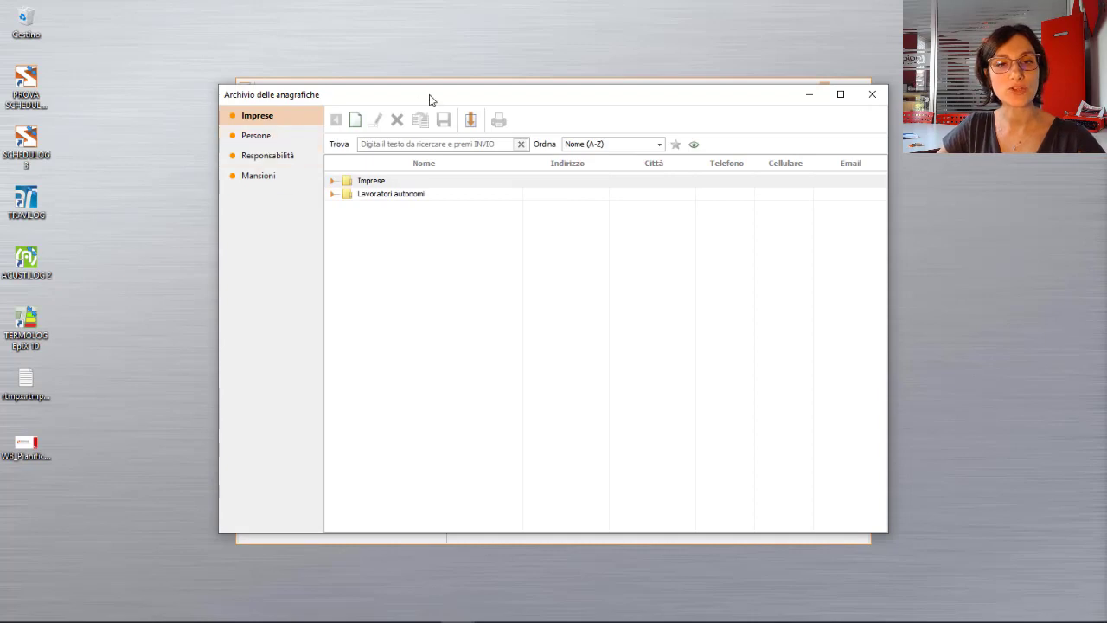
{"action": "left_click_drag", "start_coordinate": [427, 98], "coordinate": [444, 187]}
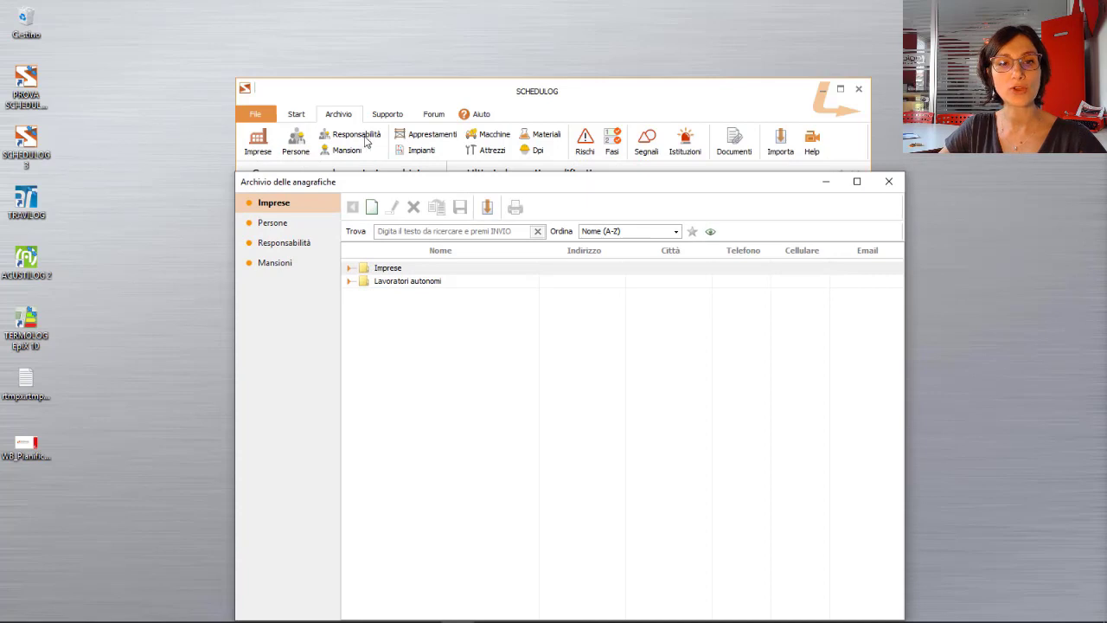
{"action": "left_click", "coordinate": [275, 223]}
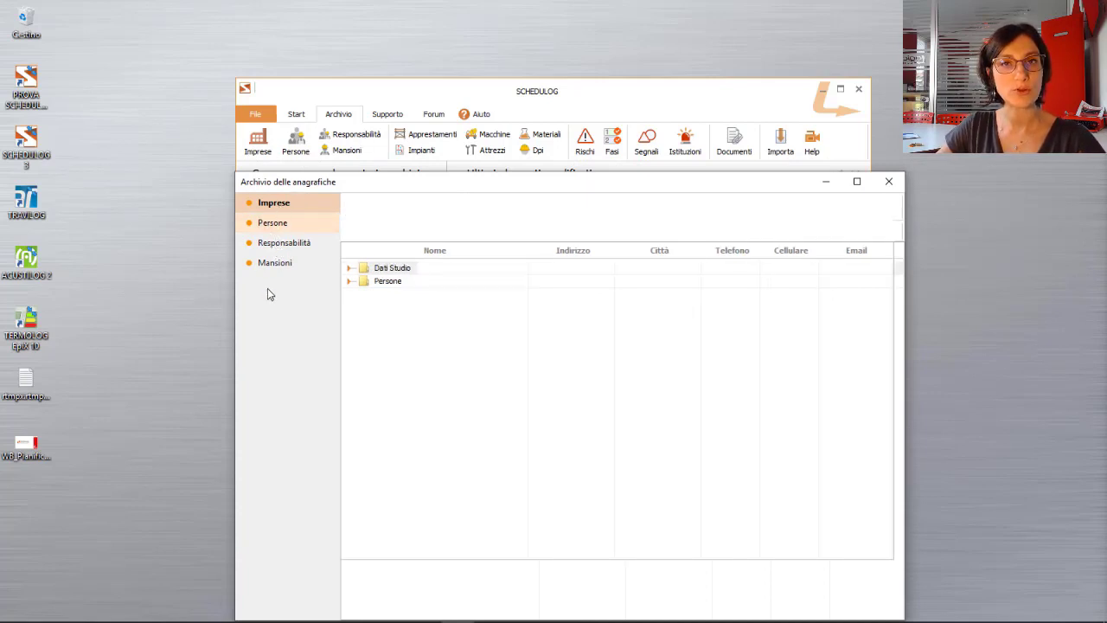
{"action": "left_click", "coordinate": [292, 205]}
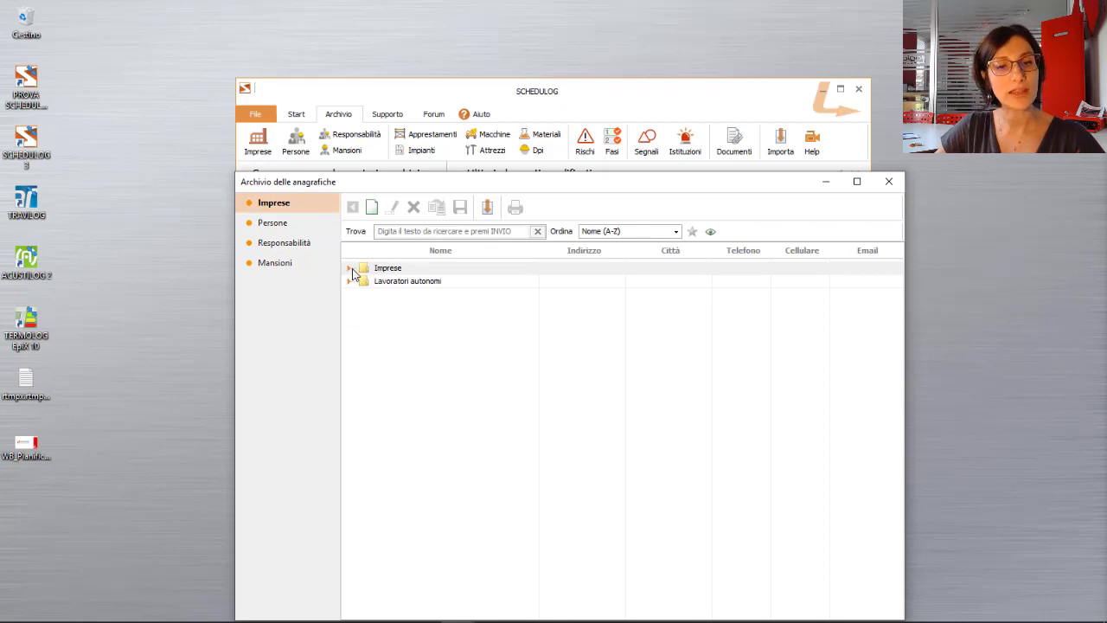
{"action": "left_click", "coordinate": [350, 270]}
{"action": "left_click", "coordinate": [350, 387]}
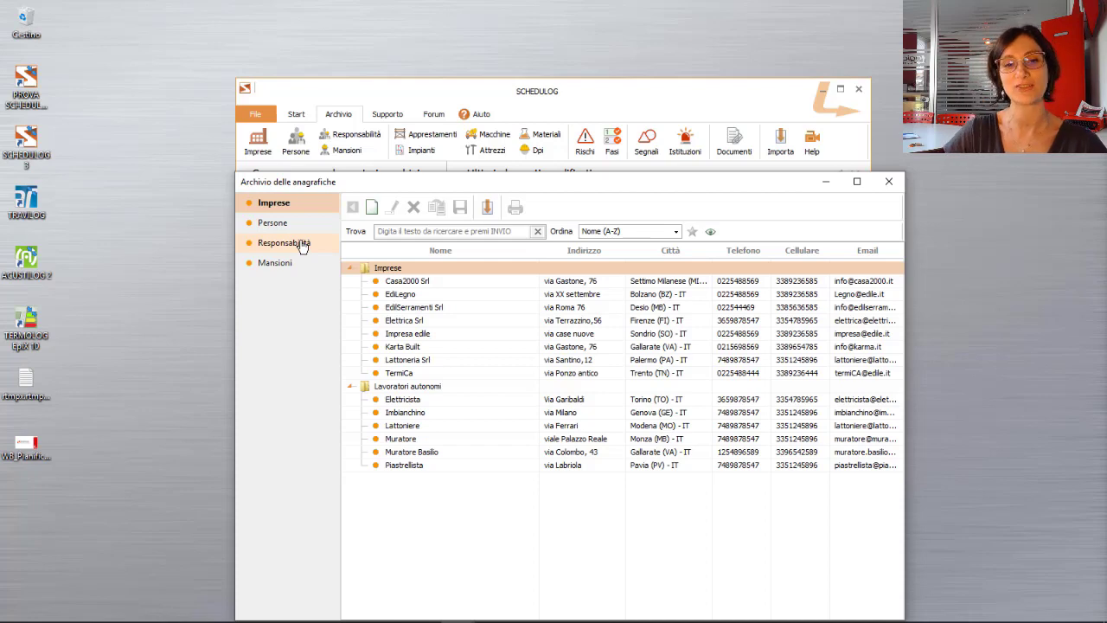
Examine the Responsabilità and Mansioni lists of the personal data archive and close it
{"action": "left_click", "coordinate": [300, 244]}
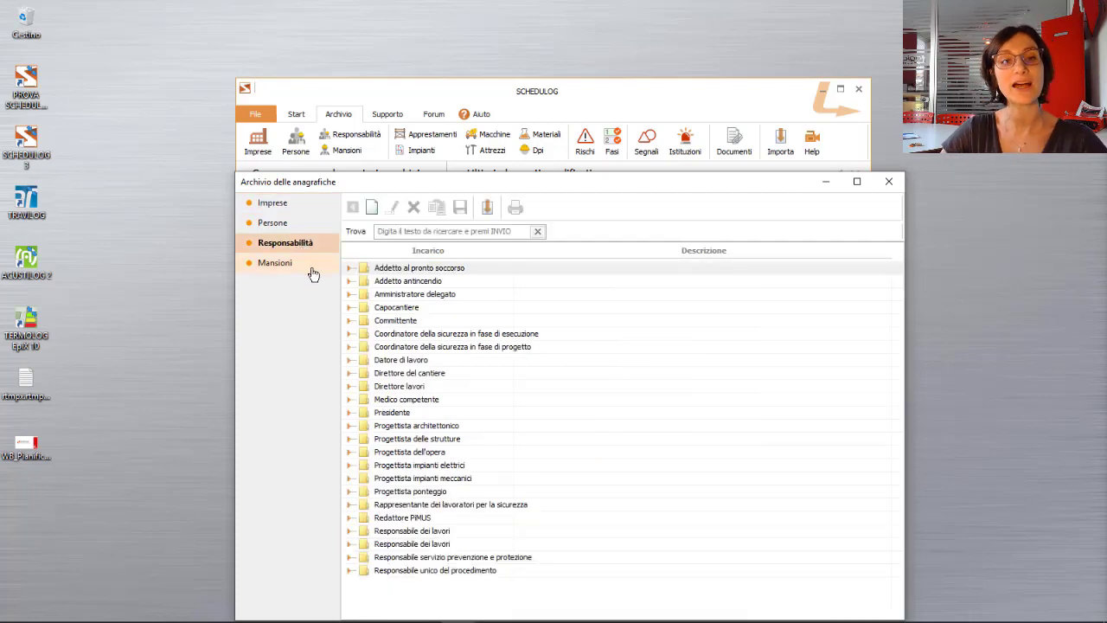
{"action": "left_click", "coordinate": [291, 270]}
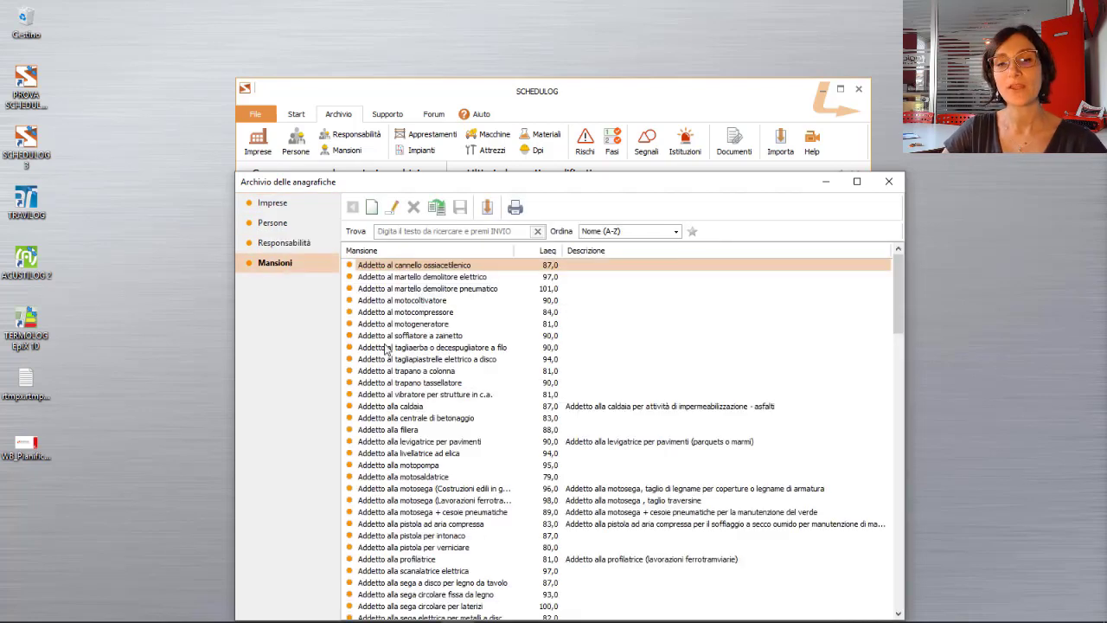
{"action": "left_click", "coordinate": [888, 182]}
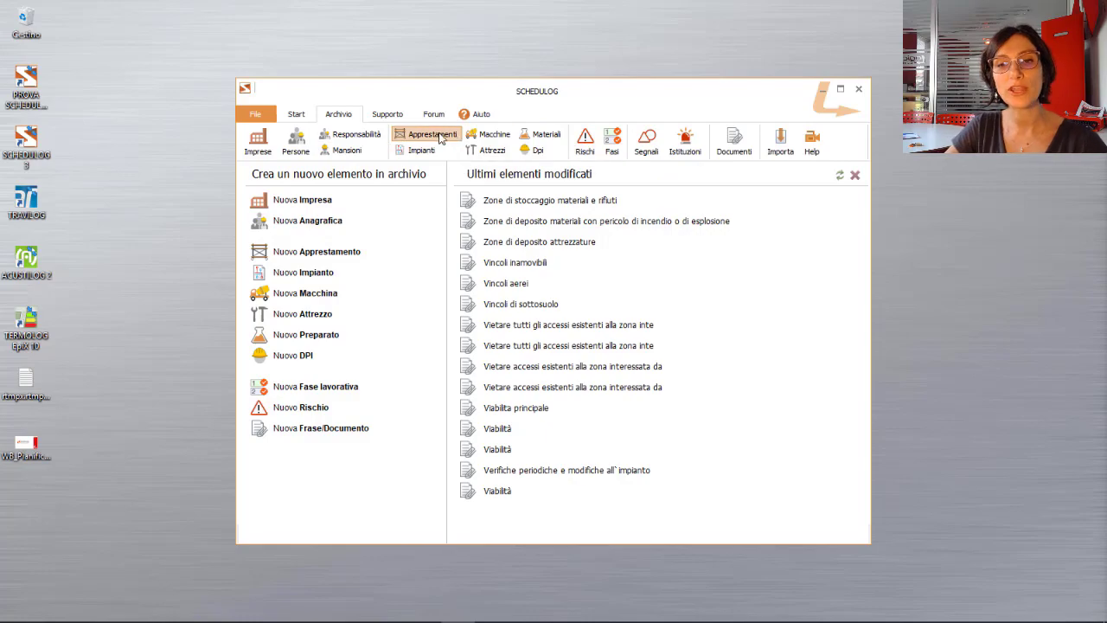
Open the site equipment archive and examine the Argano record's organisation and procedures under Impianti
{"action": "left_click", "coordinate": [438, 135]}
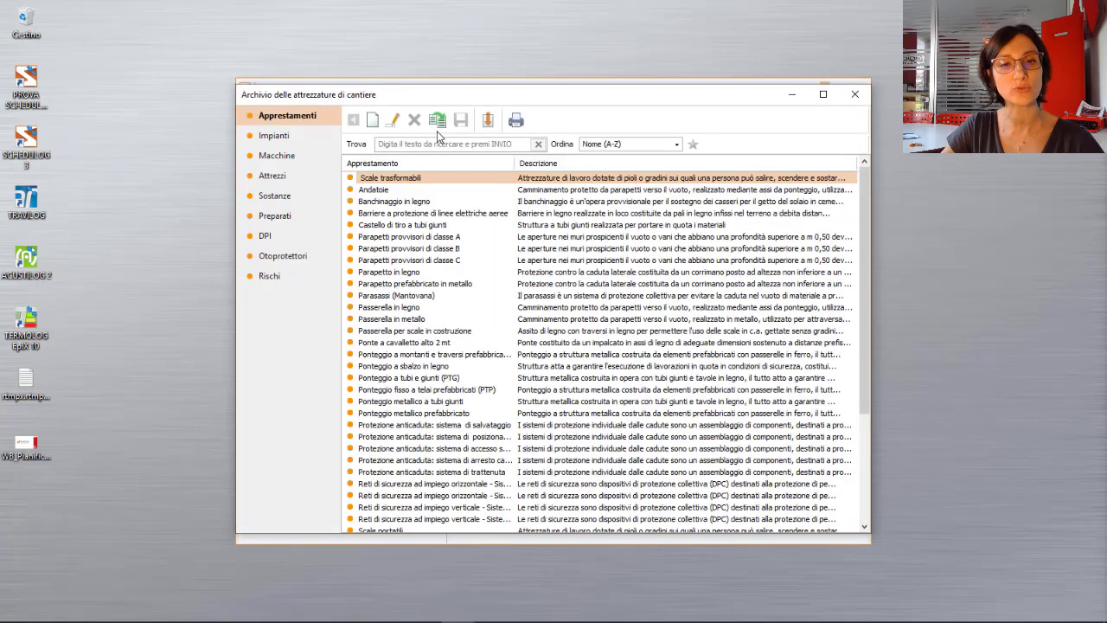
{"action": "left_click_drag", "start_coordinate": [447, 97], "coordinate": [453, 201]}
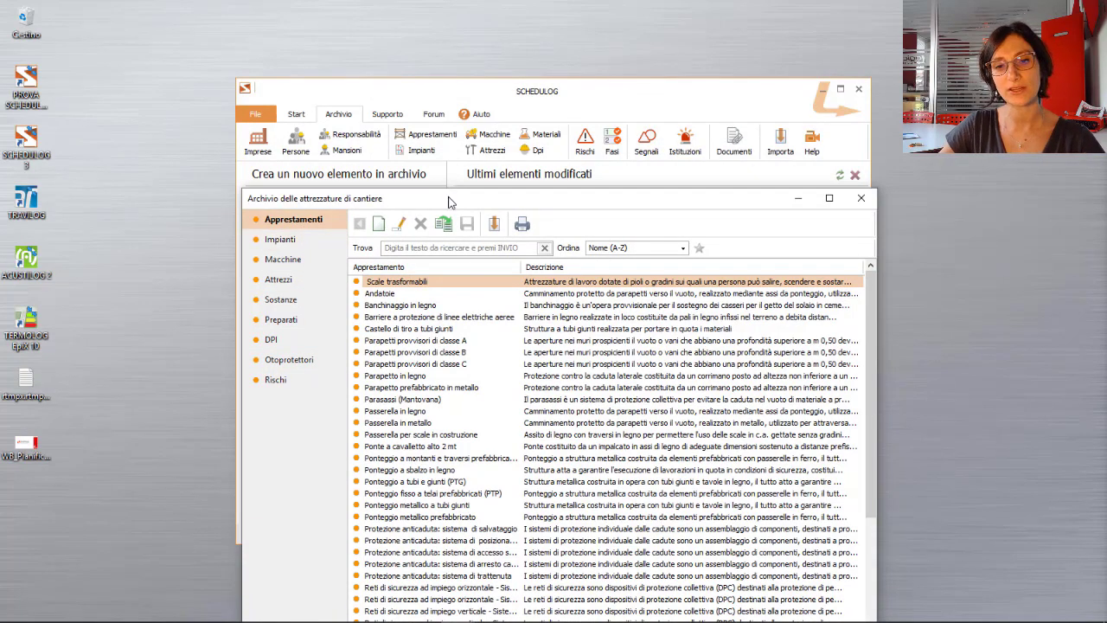
{"action": "left_click_drag", "start_coordinate": [449, 204], "coordinate": [444, 153]}
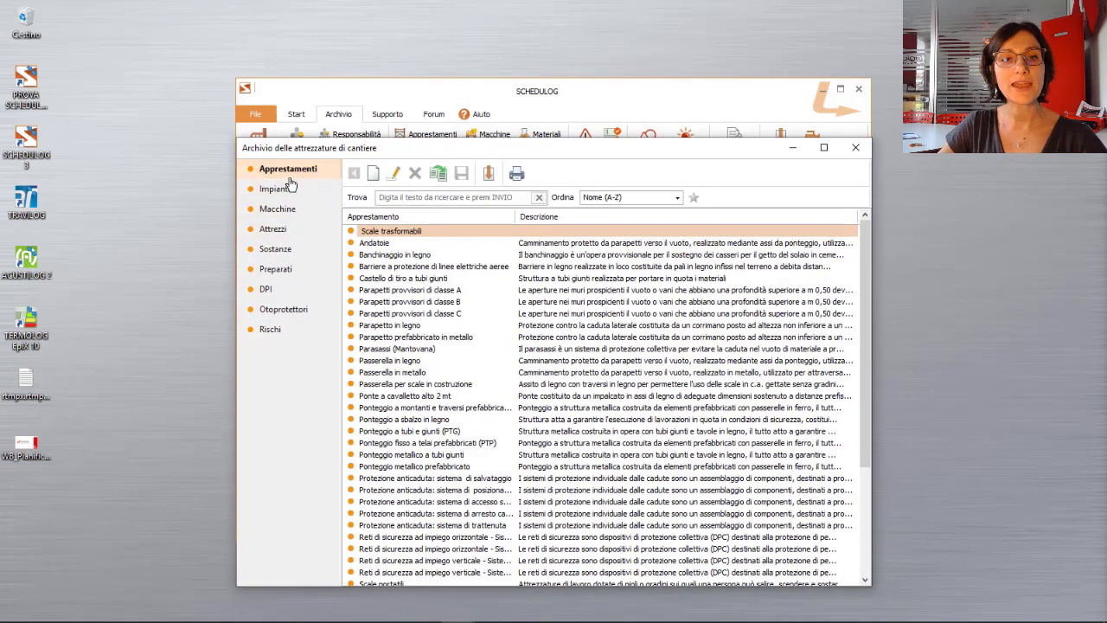
{"action": "left_click", "coordinate": [285, 192]}
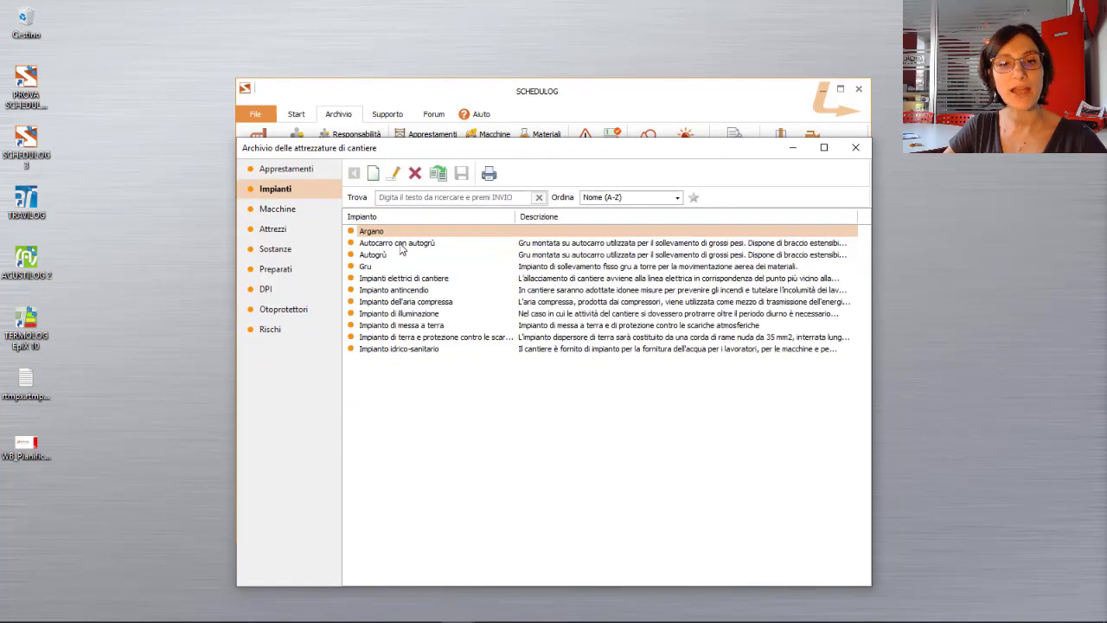
{"action": "double_click", "coordinate": [393, 232]}
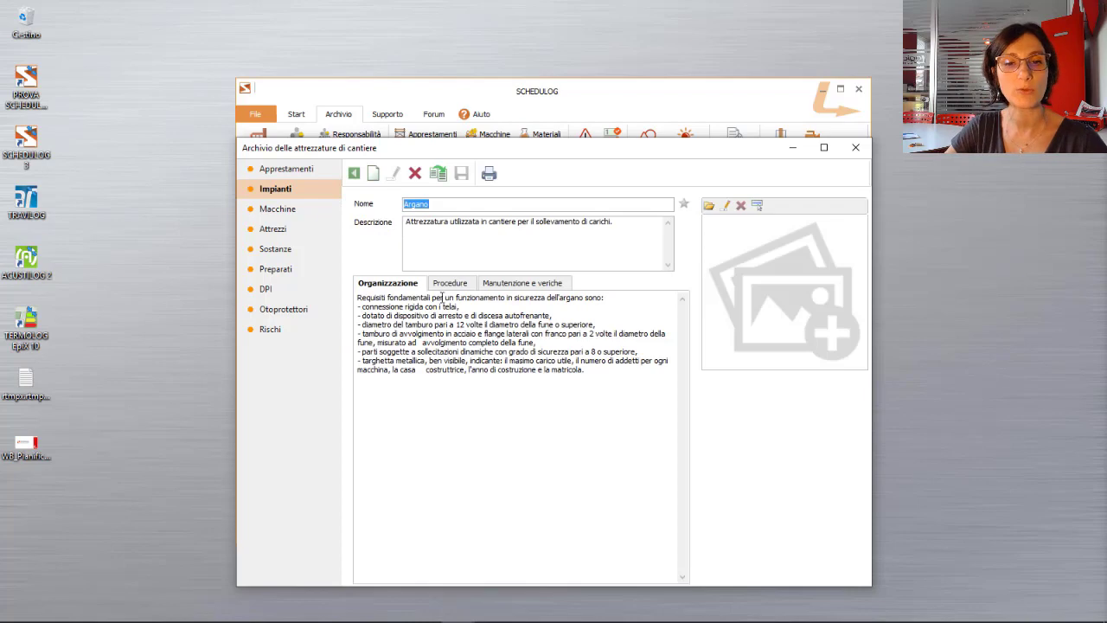
{"action": "left_click", "coordinate": [447, 286]}
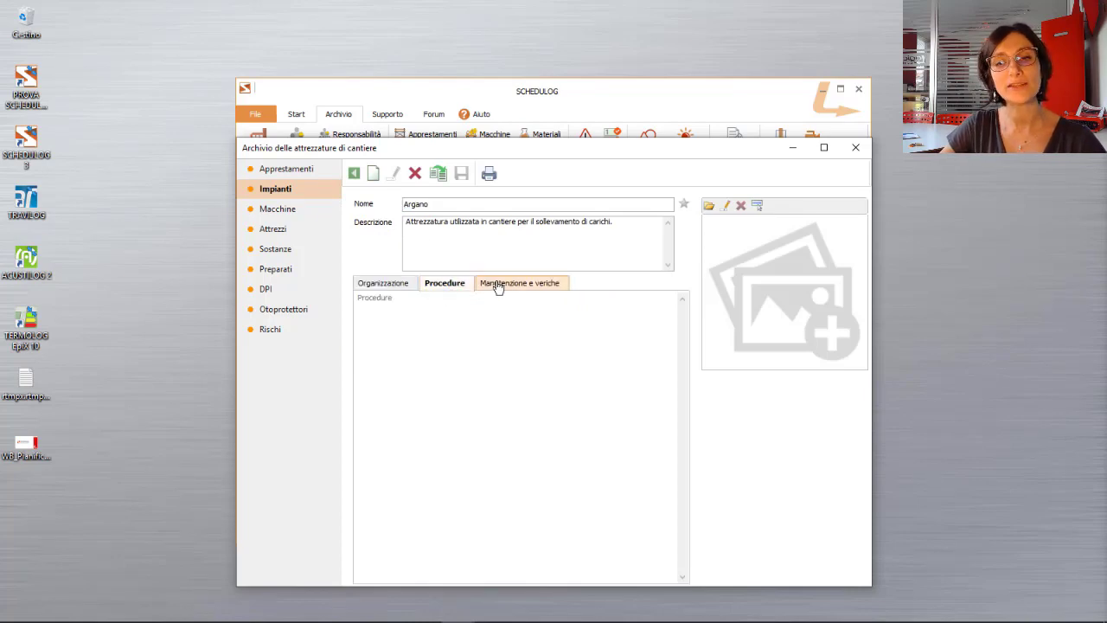
Examine the Argano record's maintenance and checks and its organisation text, and return to the Impianti list
{"action": "left_click", "coordinate": [497, 286]}
{"action": "left_click", "coordinate": [389, 285]}
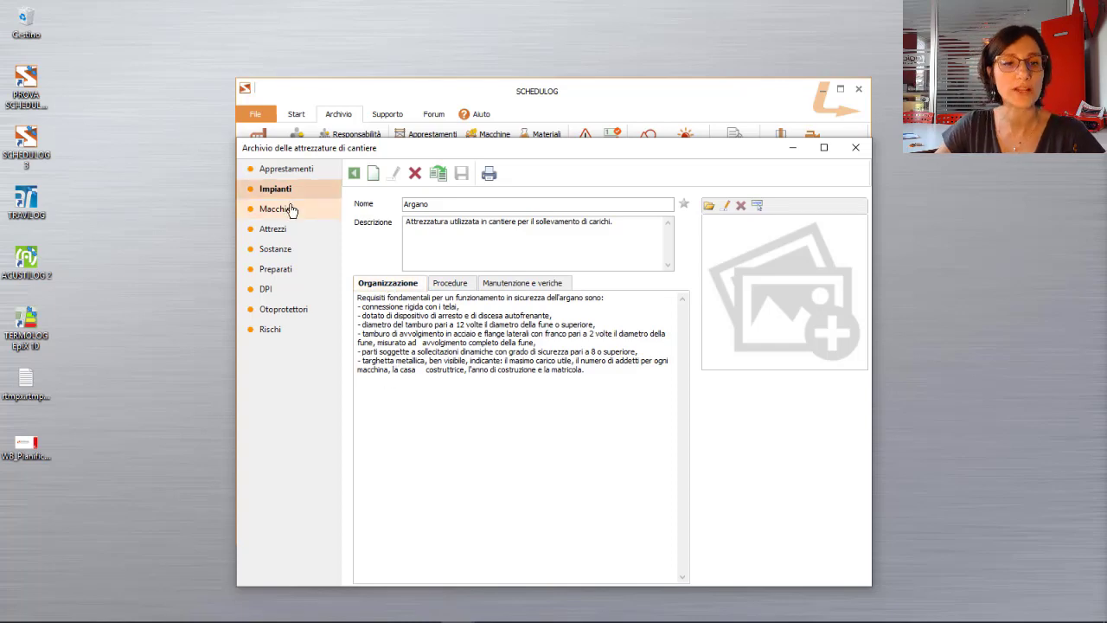
{"action": "left_click", "coordinate": [354, 173]}
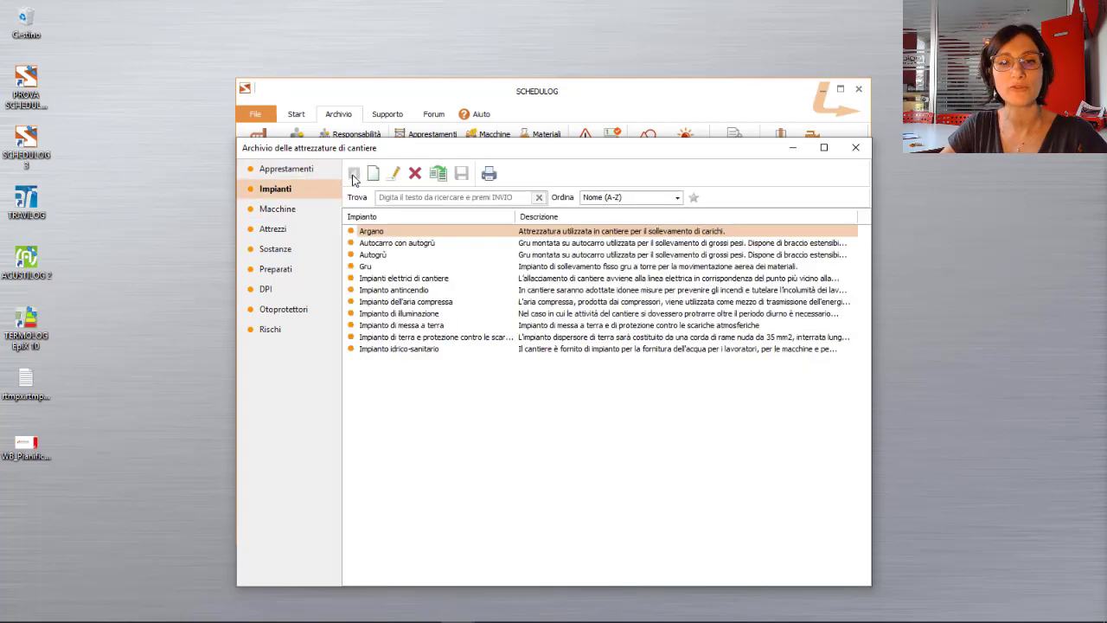
Open the Gru record under Impianti, examine its organisation, procedures and maintenance texts, and return to the list
{"action": "double_click", "coordinate": [368, 266]}
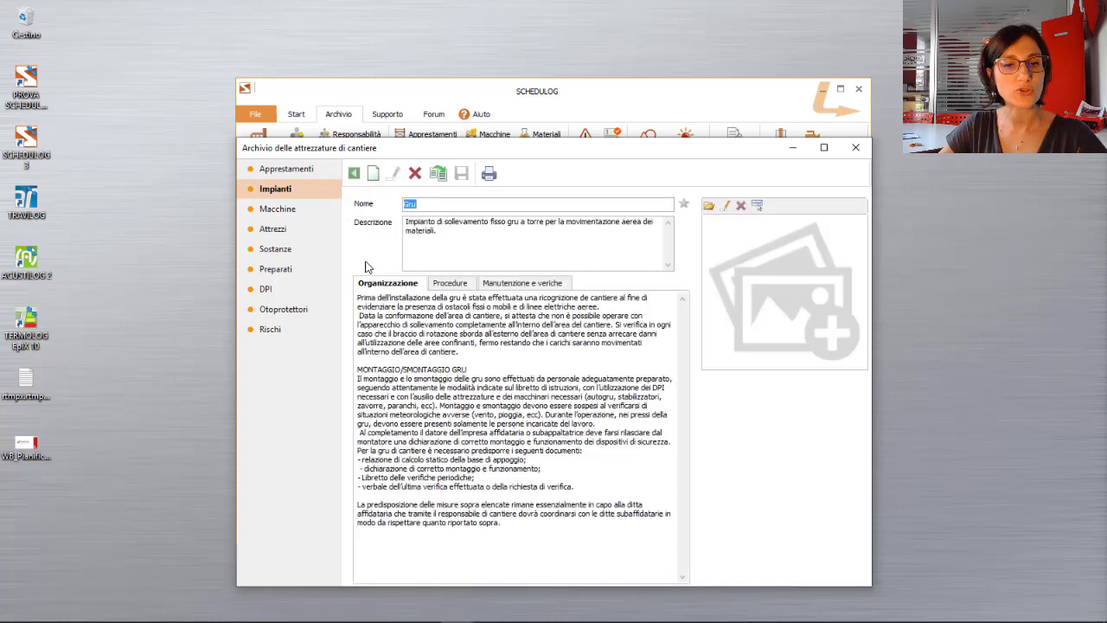
{"action": "left_click", "coordinate": [438, 285]}
{"action": "left_click", "coordinate": [510, 286]}
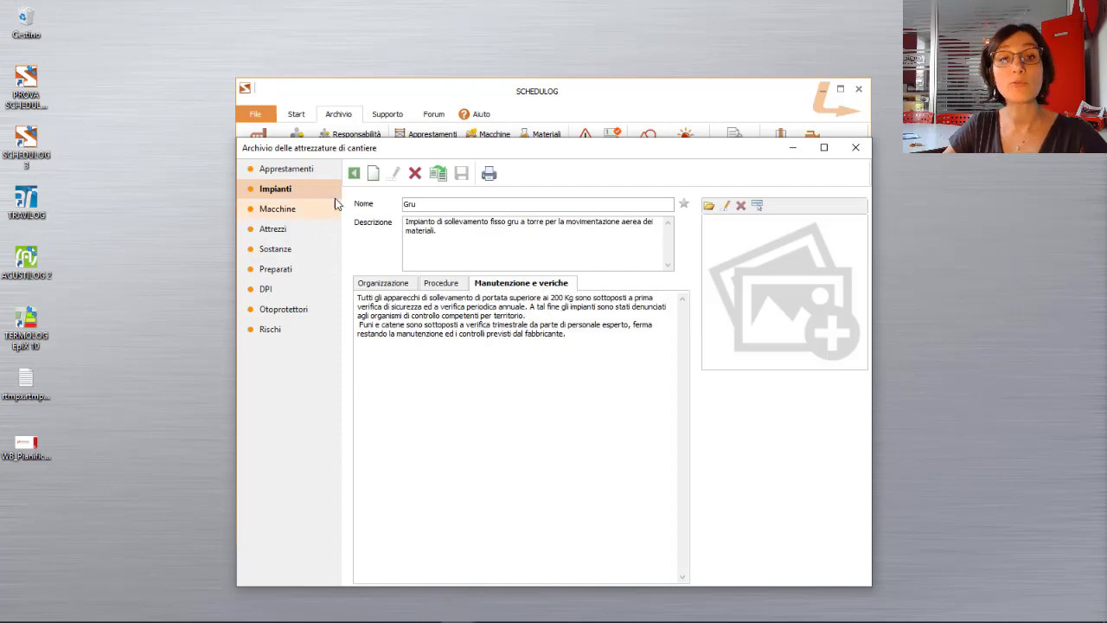
{"action": "left_click", "coordinate": [354, 173]}
Expand the Autocarro category under Macchine, examine its record with PPE and risks, and close it without changes
{"action": "left_click", "coordinate": [292, 211]}
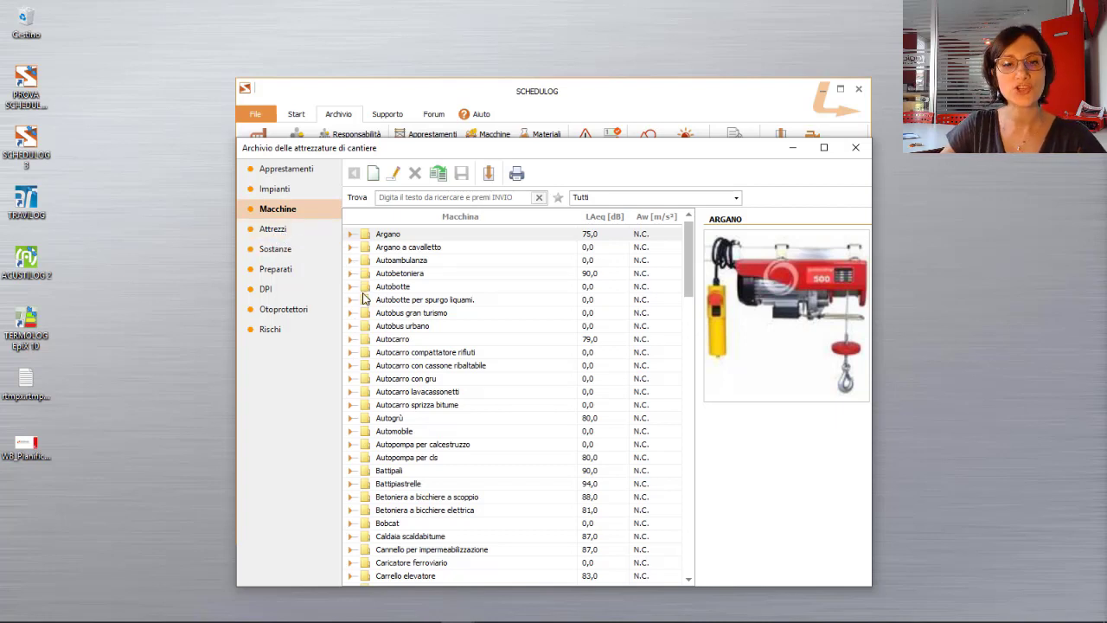
{"action": "left_click", "coordinate": [351, 339]}
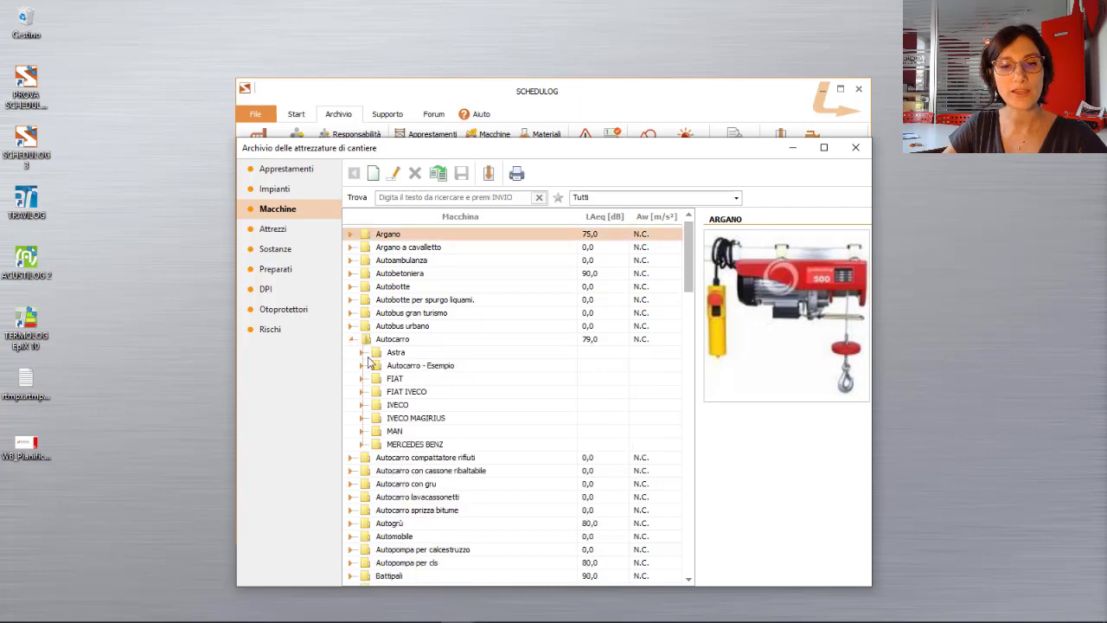
{"action": "scroll", "coordinate": [563, 312], "scroll_direction": "down", "scroll_amount": 1}
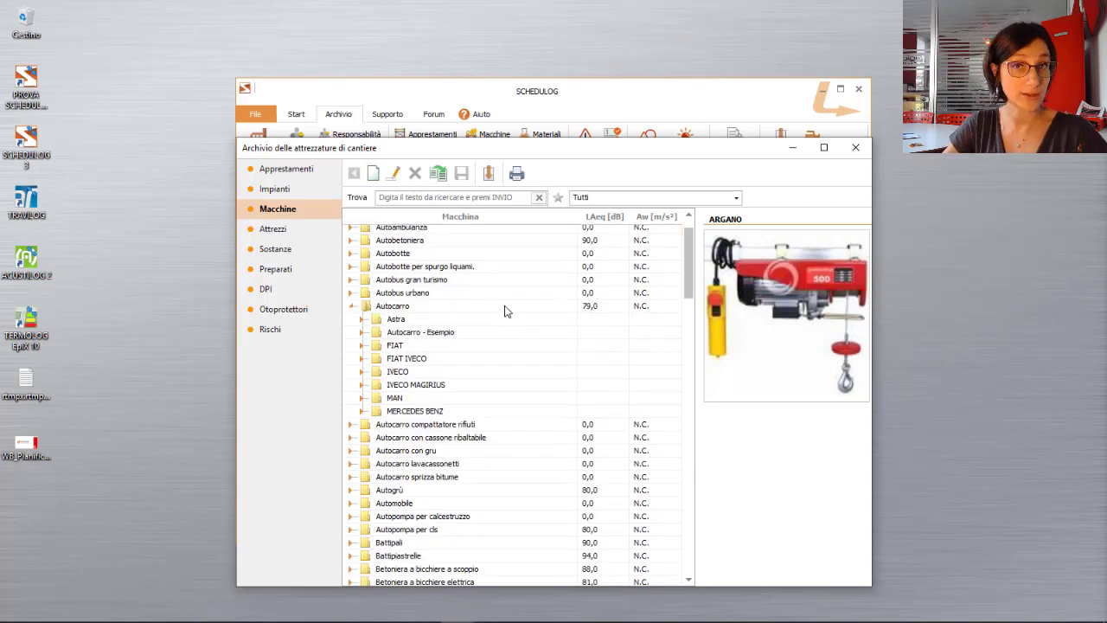
{"action": "left_click", "coordinate": [388, 309]}
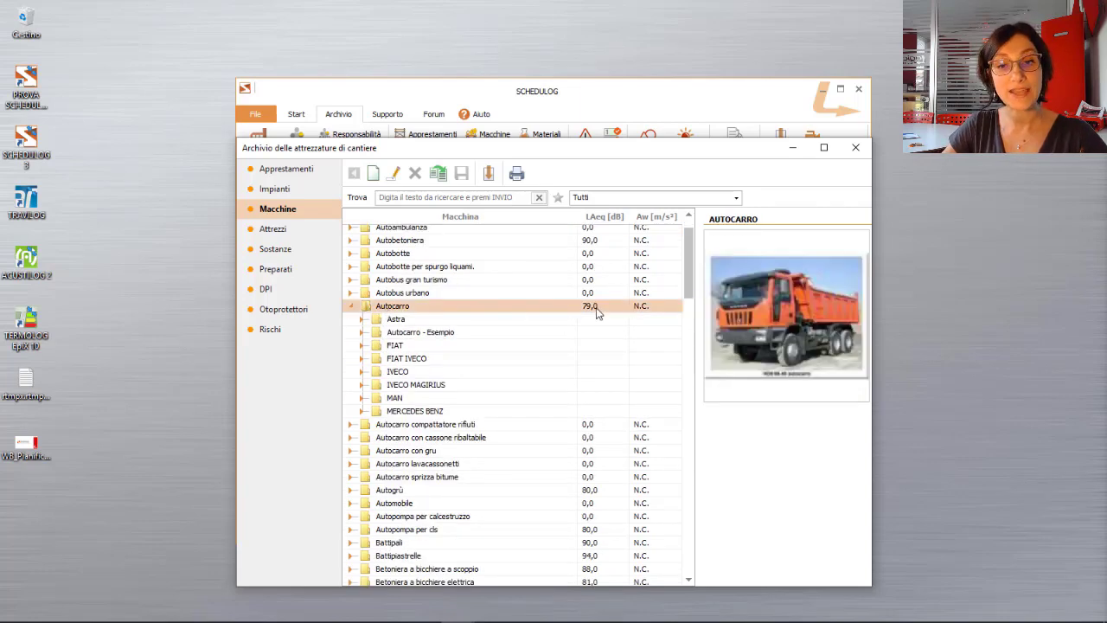
{"action": "double_click", "coordinate": [452, 308]}
{"action": "double_click", "coordinate": [452, 308]}
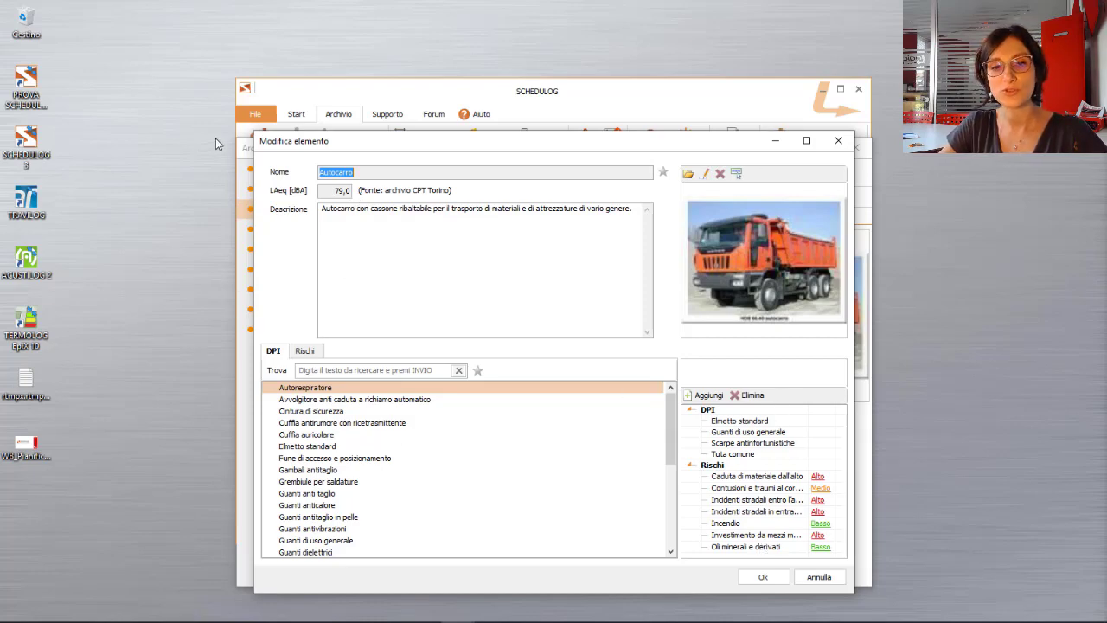
{"action": "left_click", "coordinate": [838, 141]}
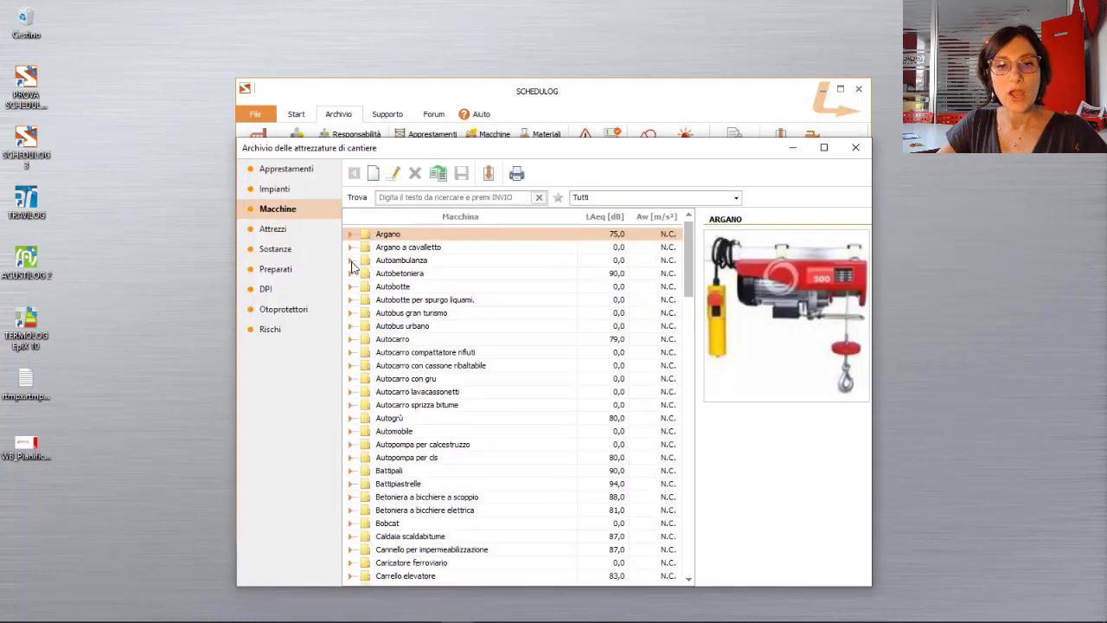
Expand the Autocarro - Esempio and Astra brands under Autocarro and preview the Astra 8442, BM 21 and BM 35 models
{"action": "left_click", "coordinate": [358, 340]}
{"action": "left_click", "coordinate": [362, 365]}
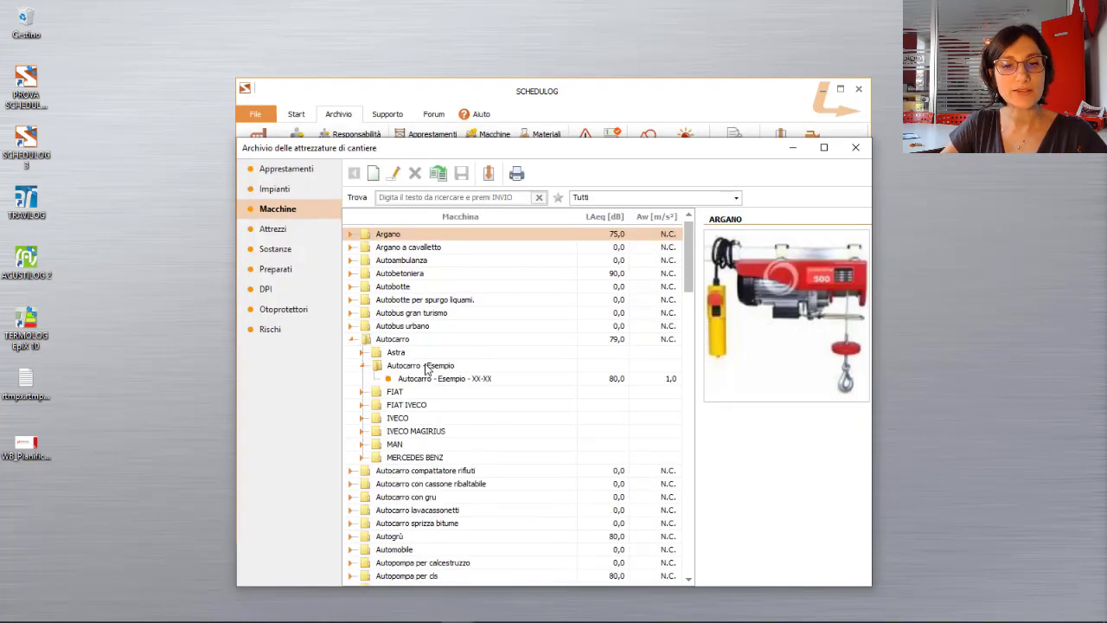
{"action": "left_click", "coordinate": [370, 353]}
{"action": "left_click", "coordinate": [361, 352]}
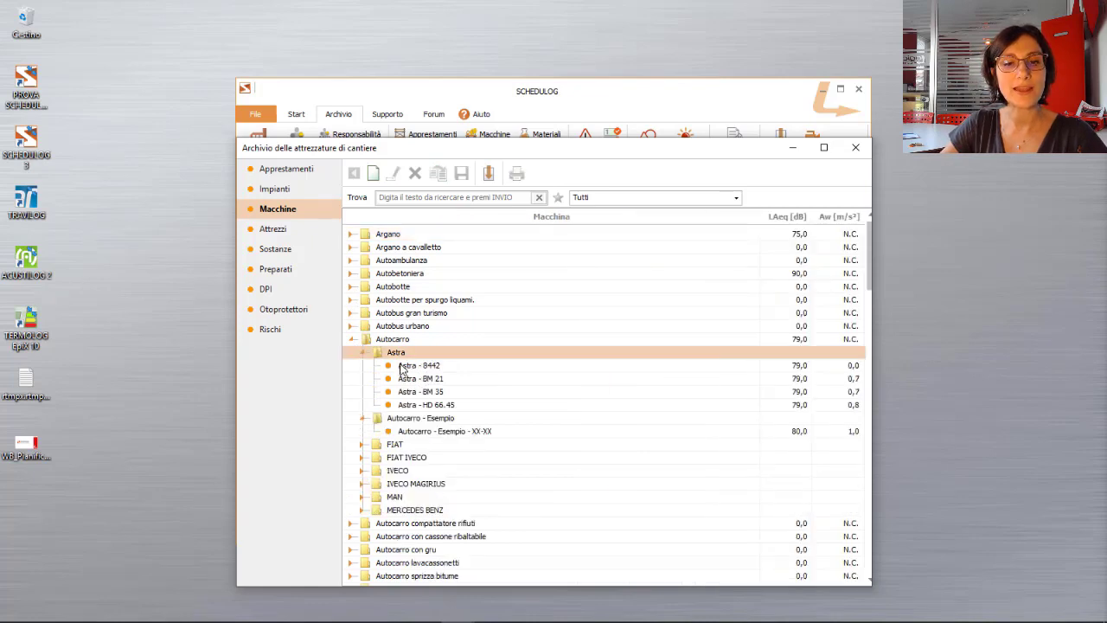
{"action": "left_click", "coordinate": [405, 366]}
{"action": "left_click", "coordinate": [412, 379]}
{"action": "left_click", "coordinate": [418, 392]}
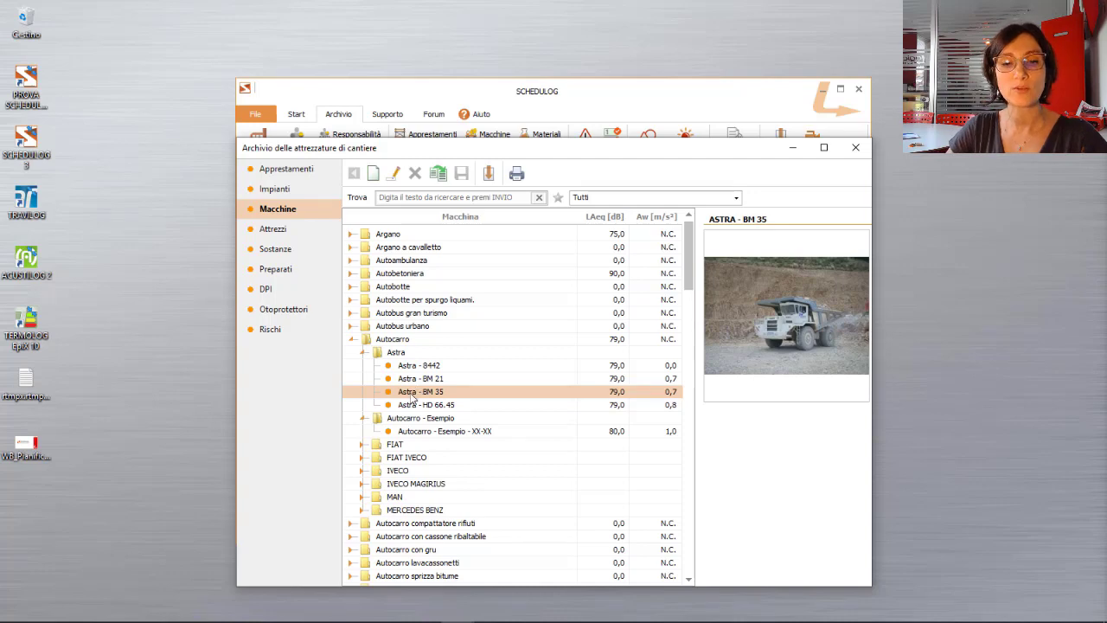
Examine the vibration and noise data of the Astra BM 35 truck, return to the Macchine list and look through it
{"action": "double_click", "coordinate": [417, 392]}
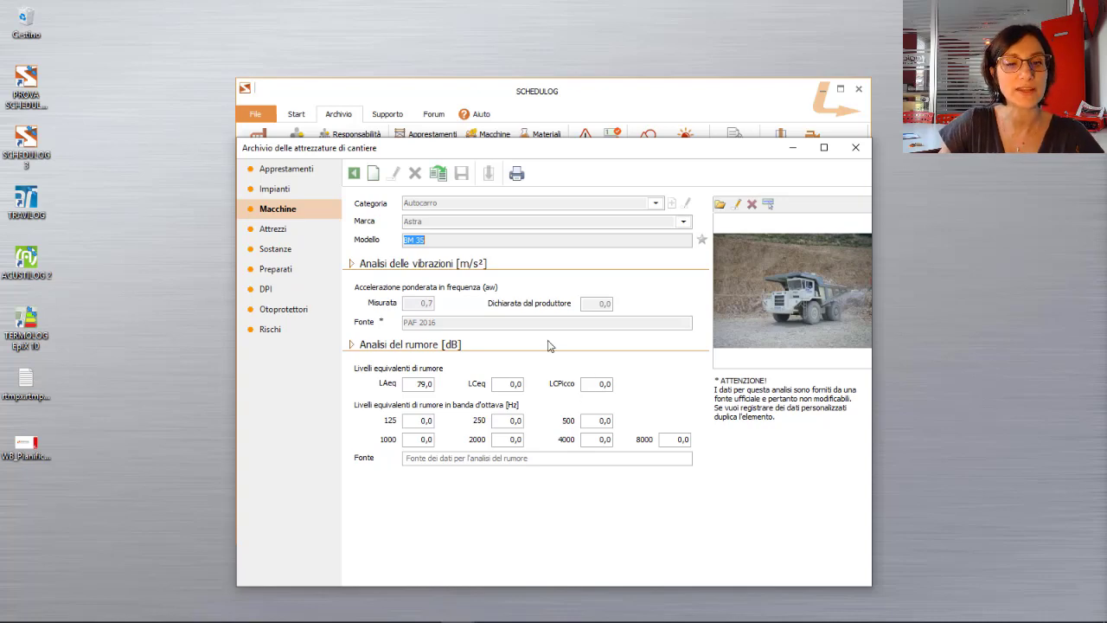
{"action": "left_click", "coordinate": [354, 174]}
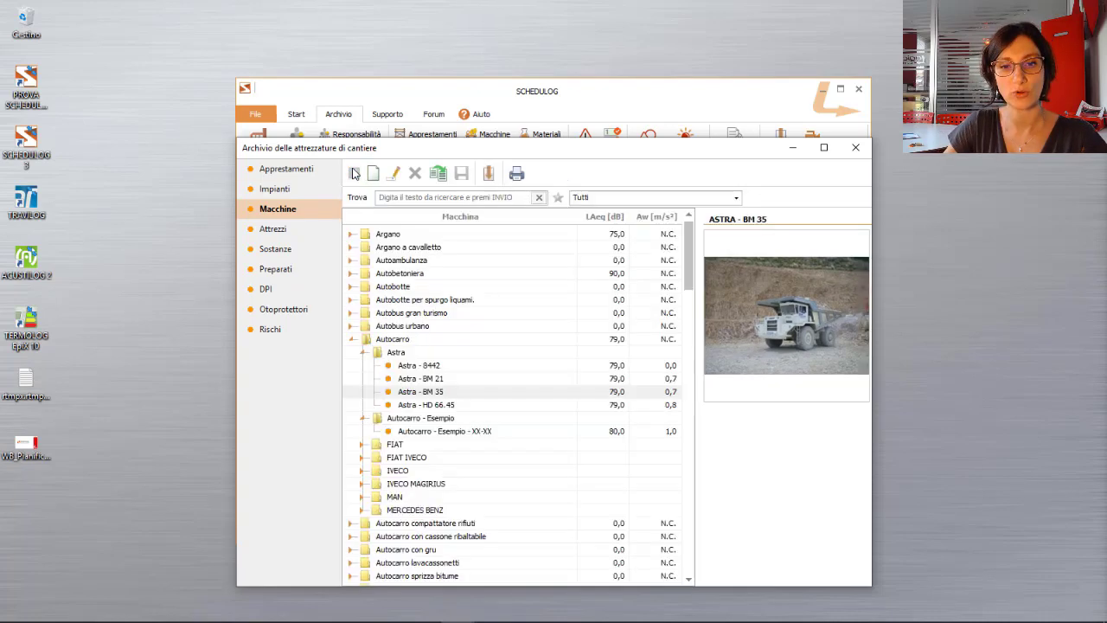
{"action": "scroll", "coordinate": [489, 393], "scroll_direction": "down", "scroll_amount": 1}
{"action": "scroll", "coordinate": [487, 405], "scroll_direction": "down", "scroll_amount": 2}
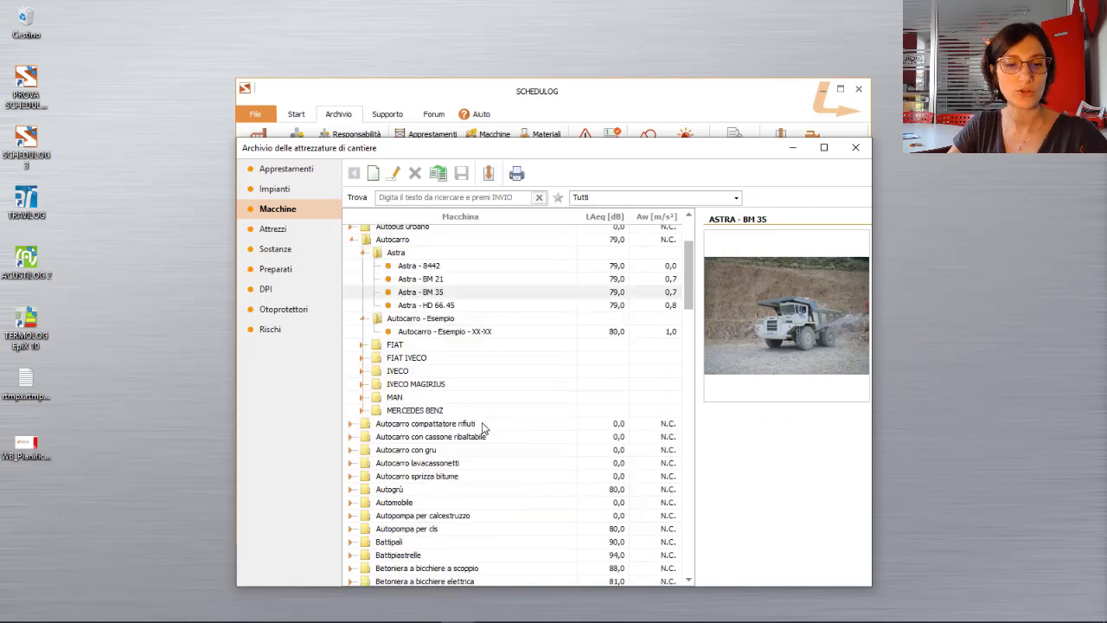
{"action": "scroll", "coordinate": [482, 424], "scroll_direction": "up", "scroll_amount": 3}
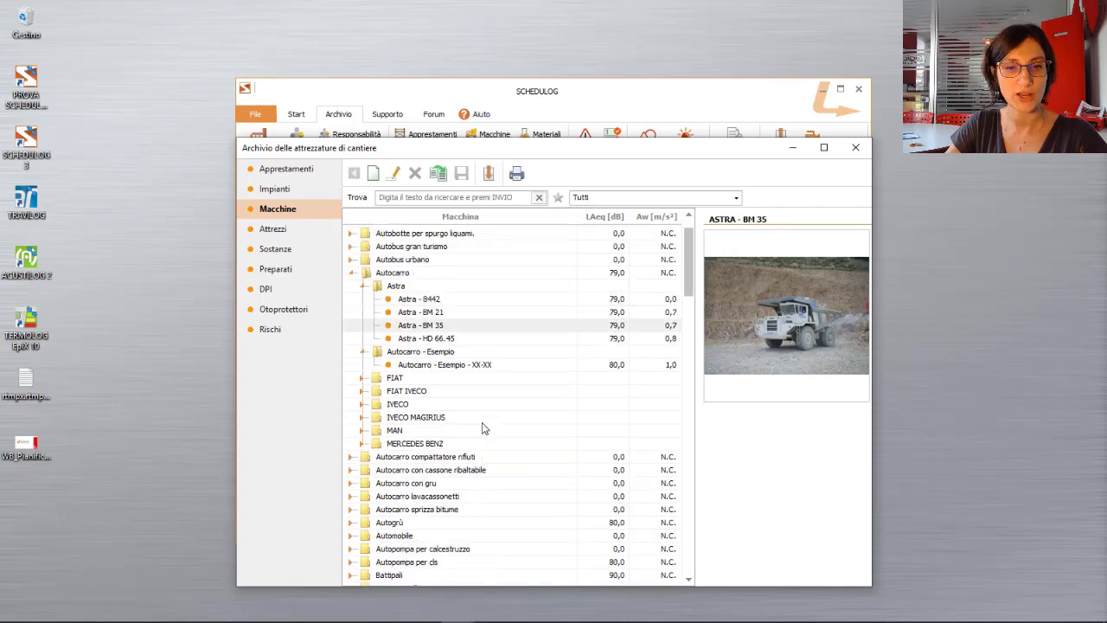
Expand Betoniera and its OFF. BRAGAGNOLO brand under Attrezzi and preview the STD 300 model
{"action": "left_click", "coordinate": [252, 227]}
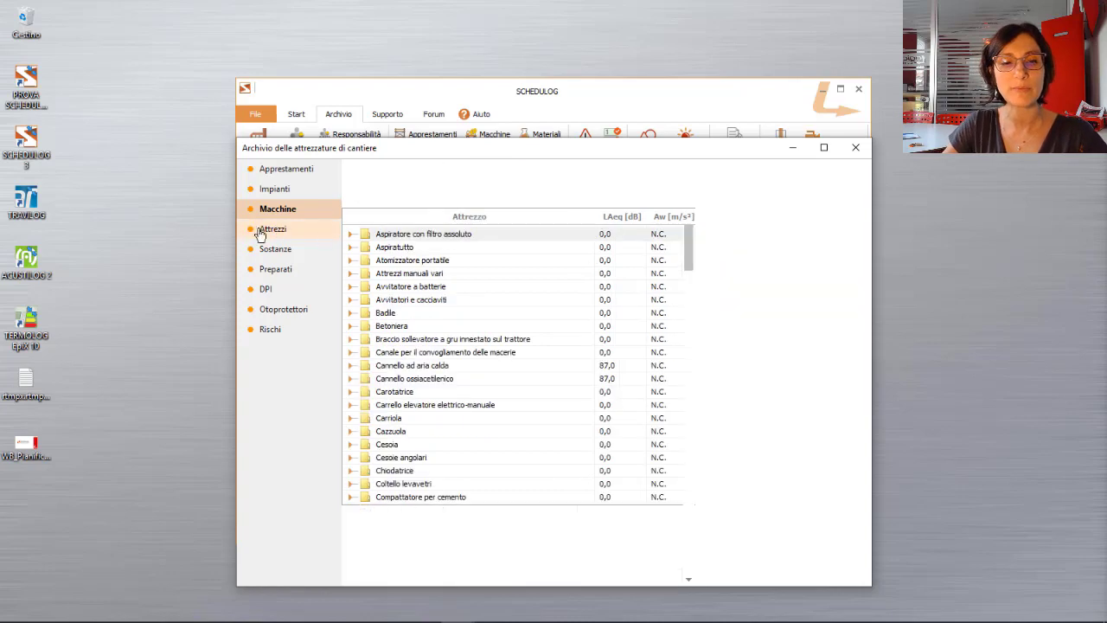
{"action": "left_click", "coordinate": [351, 327]}
{"action": "left_click", "coordinate": [363, 339]}
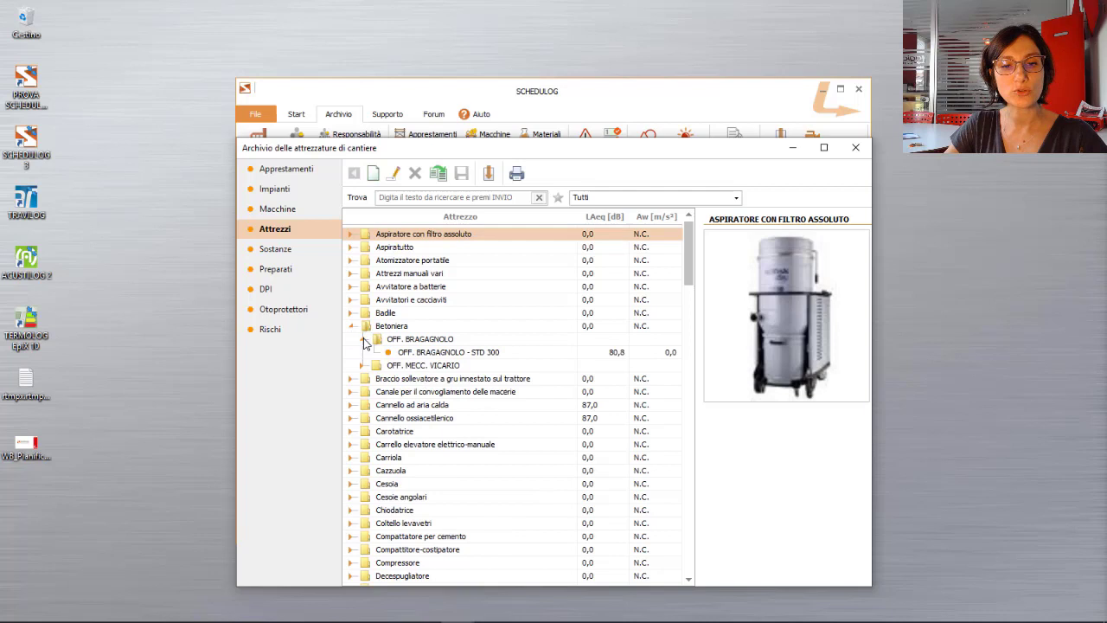
{"action": "left_click", "coordinate": [444, 353]}
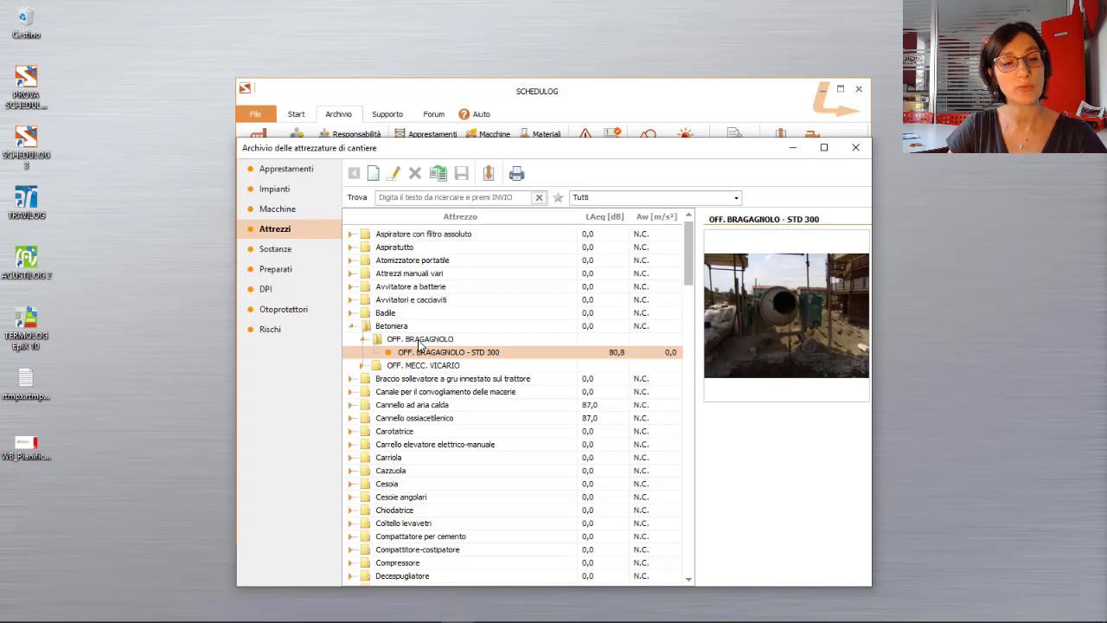
Look through the list of chemical substances in the Sostanze archive
{"action": "left_click", "coordinate": [287, 251]}
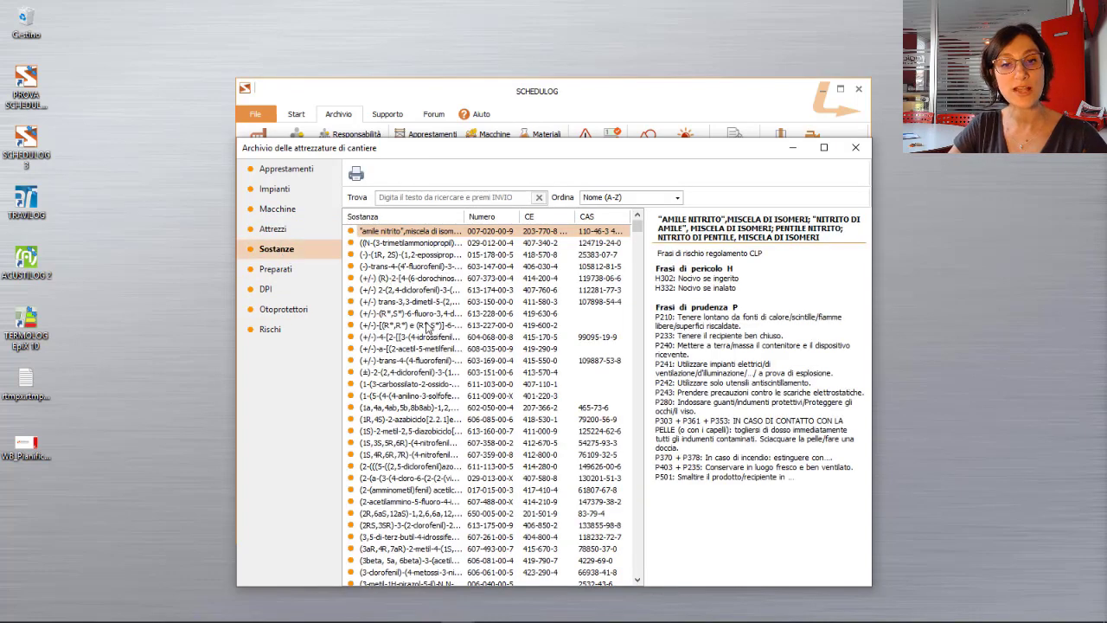
{"action": "scroll", "coordinate": [427, 333], "scroll_direction": "down", "scroll_amount": 2}
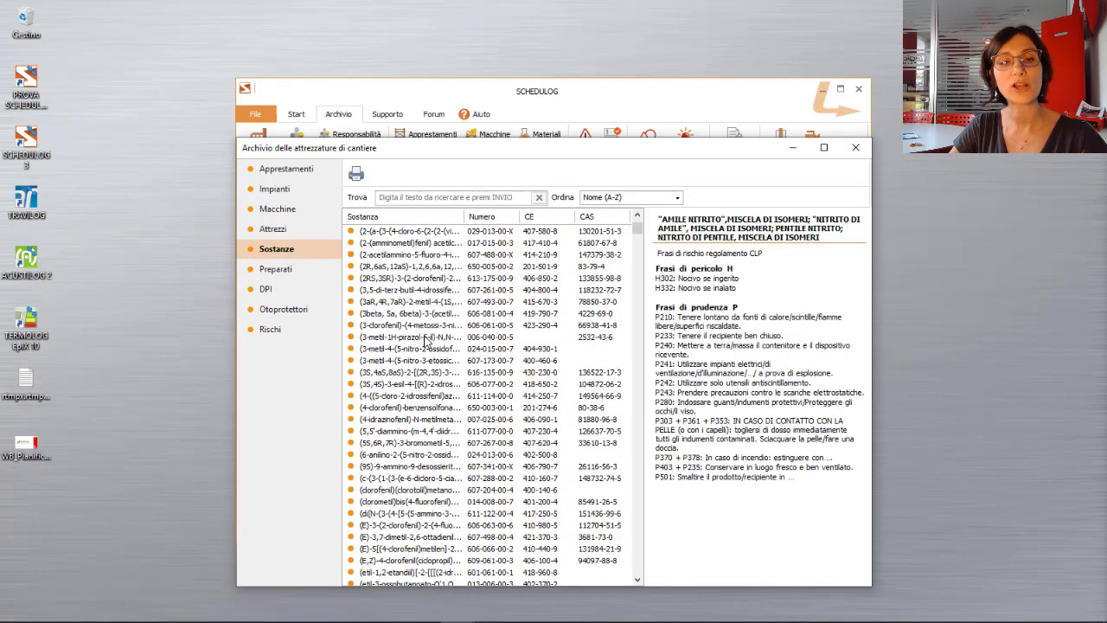
{"action": "scroll", "coordinate": [459, 391], "scroll_direction": "down", "scroll_amount": 3}
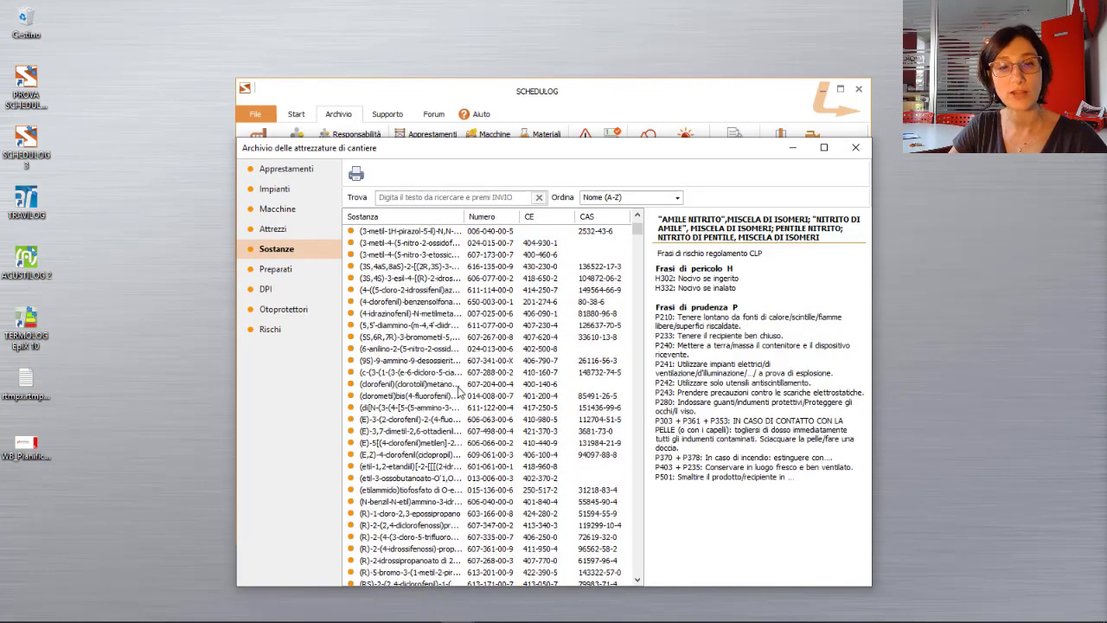
{"action": "scroll", "coordinate": [459, 391], "scroll_direction": "down", "scroll_amount": 1}
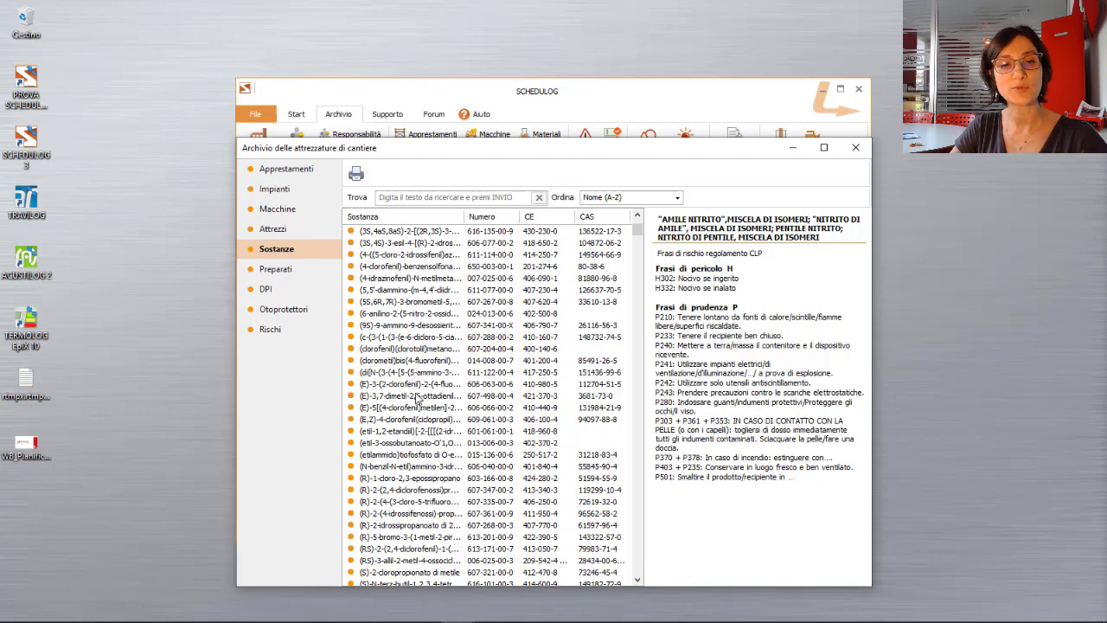
Look through the list of prepared products in the Preparati archive
{"action": "left_click", "coordinate": [273, 270]}
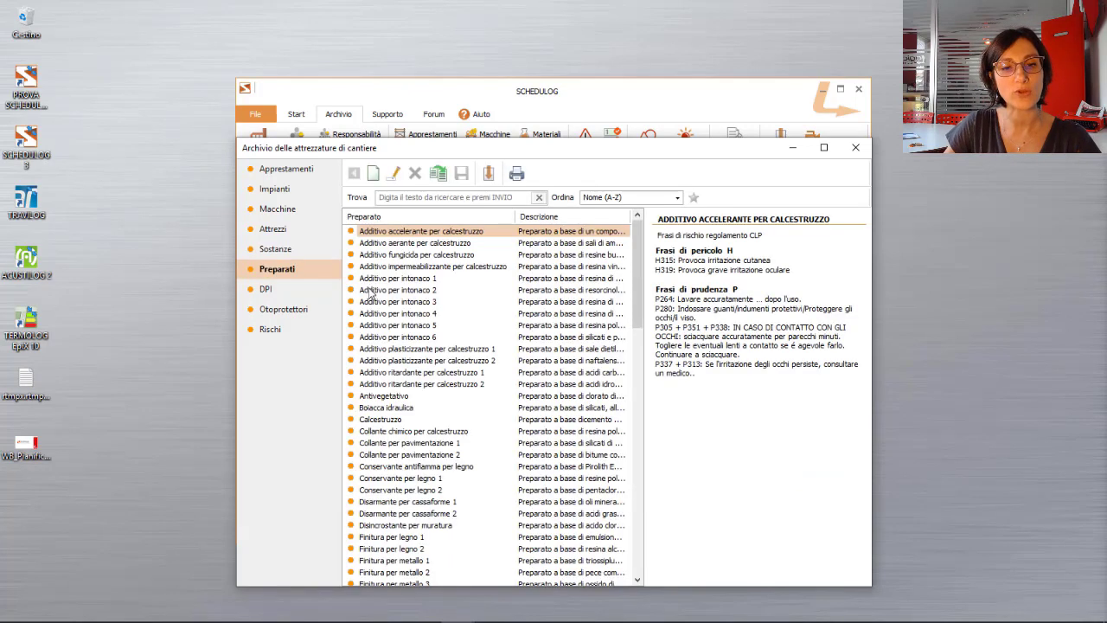
{"action": "scroll", "coordinate": [500, 337], "scroll_direction": "down", "scroll_amount": 3}
{"action": "scroll", "coordinate": [500, 360], "scroll_direction": "down", "scroll_amount": 3}
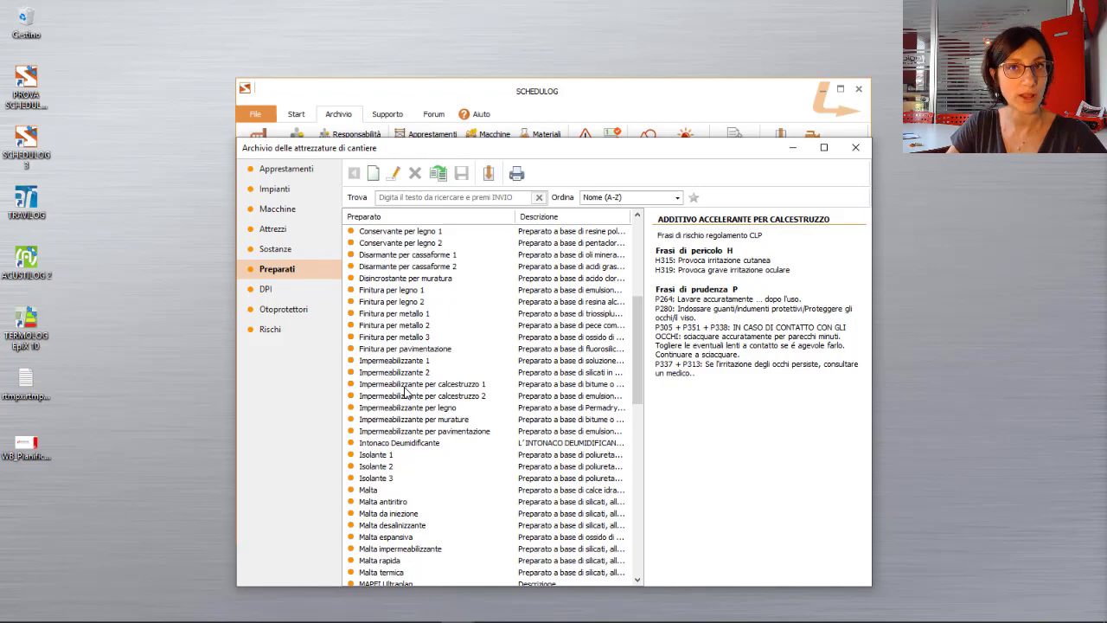
Preview the Gambali antitaglio, Imbracatura anticaduta and Inserti o tappi auricolari items in the DPI archive
{"action": "left_click", "coordinate": [267, 290]}
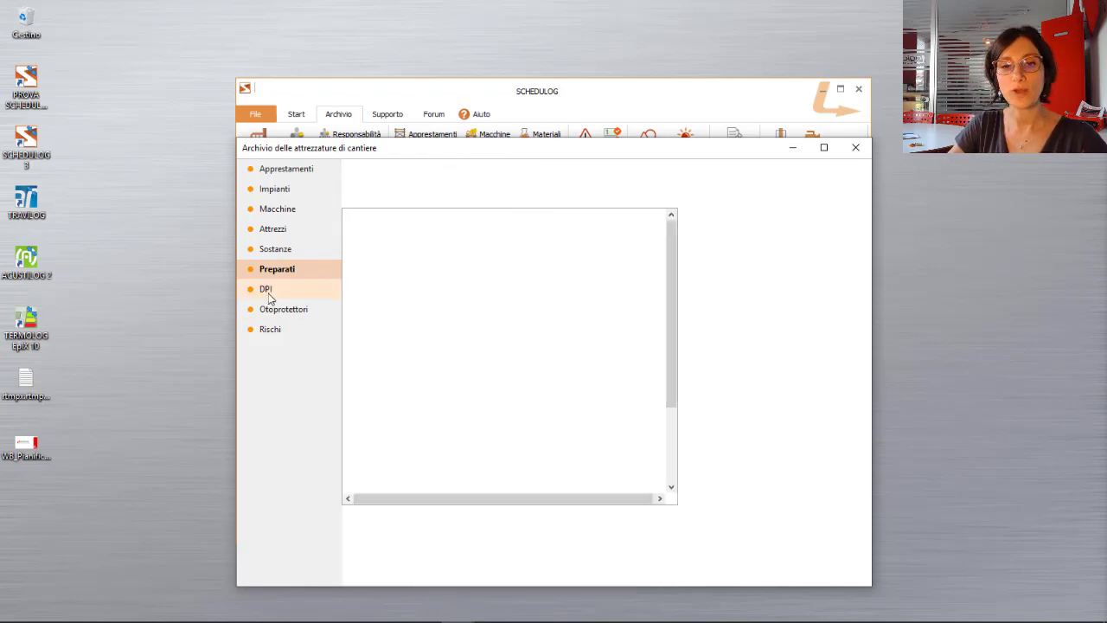
{"action": "left_click", "coordinate": [413, 315]}
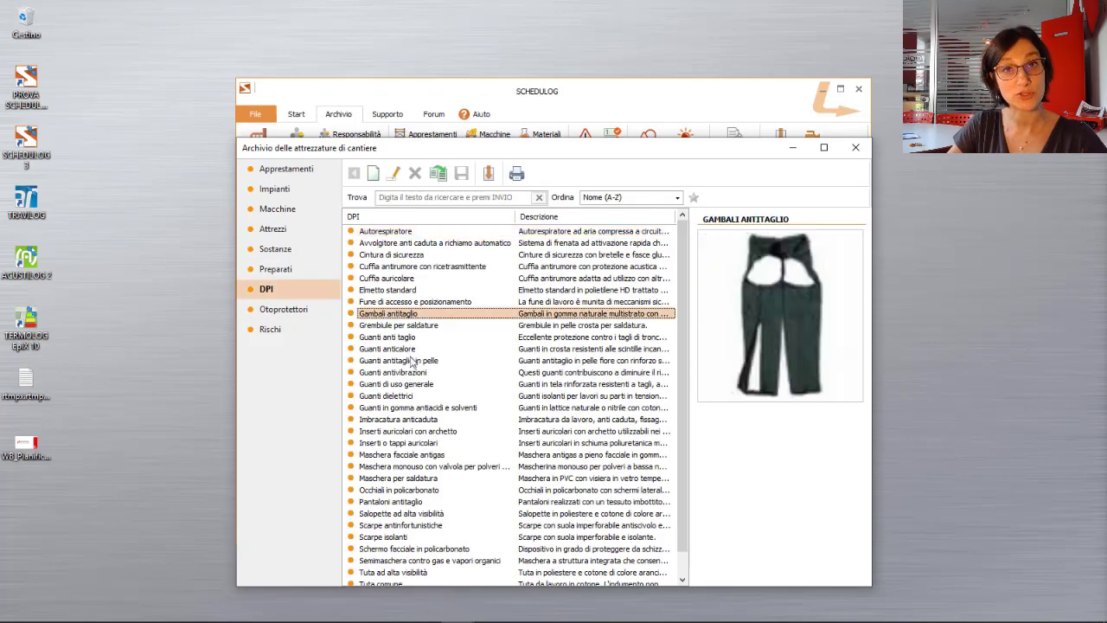
{"action": "left_click", "coordinate": [407, 421]}
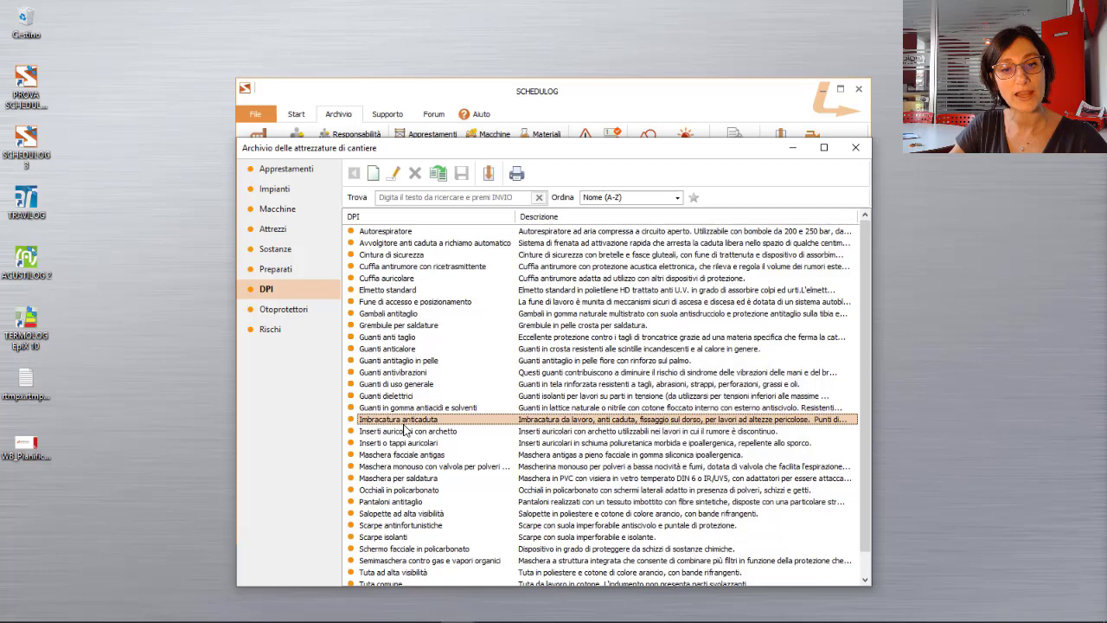
{"action": "left_click", "coordinate": [403, 445]}
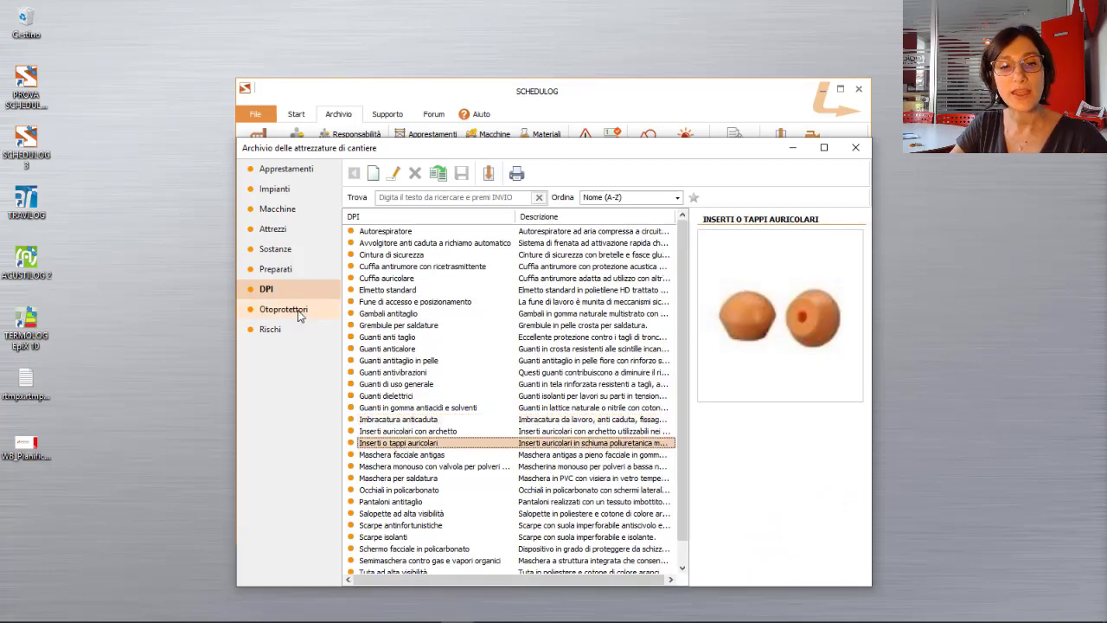
Expand the 3M Italia SpA ear inserts under Otoprotettori and examine the sound attenuation of 3M 1281/1291 and E-A-R CABOFLEX
{"action": "left_click", "coordinate": [299, 313]}
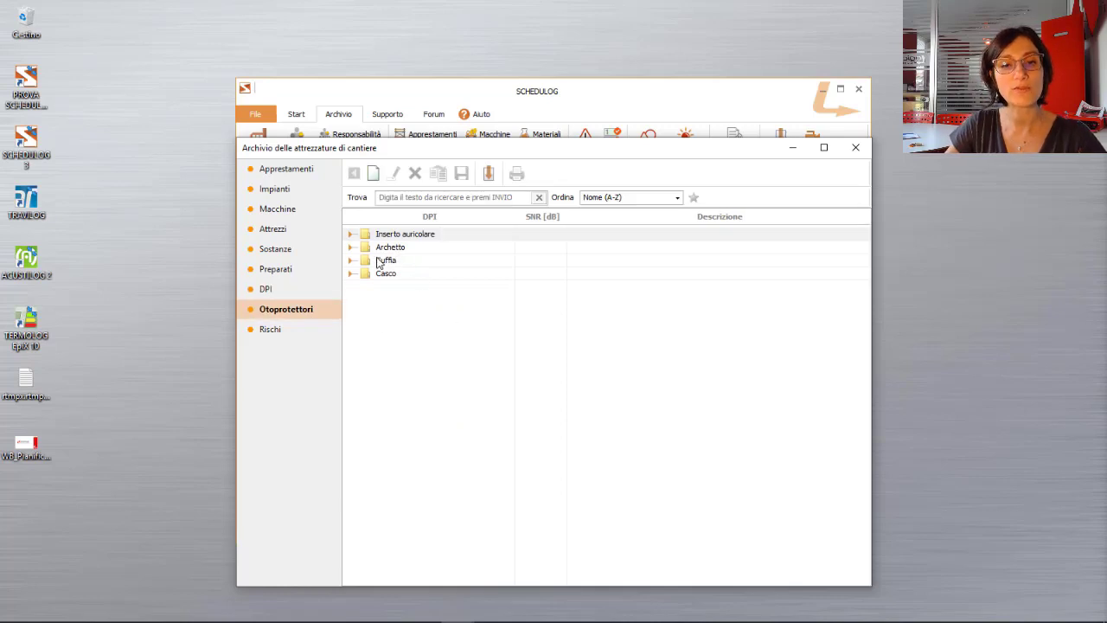
{"action": "left_click", "coordinate": [351, 234]}
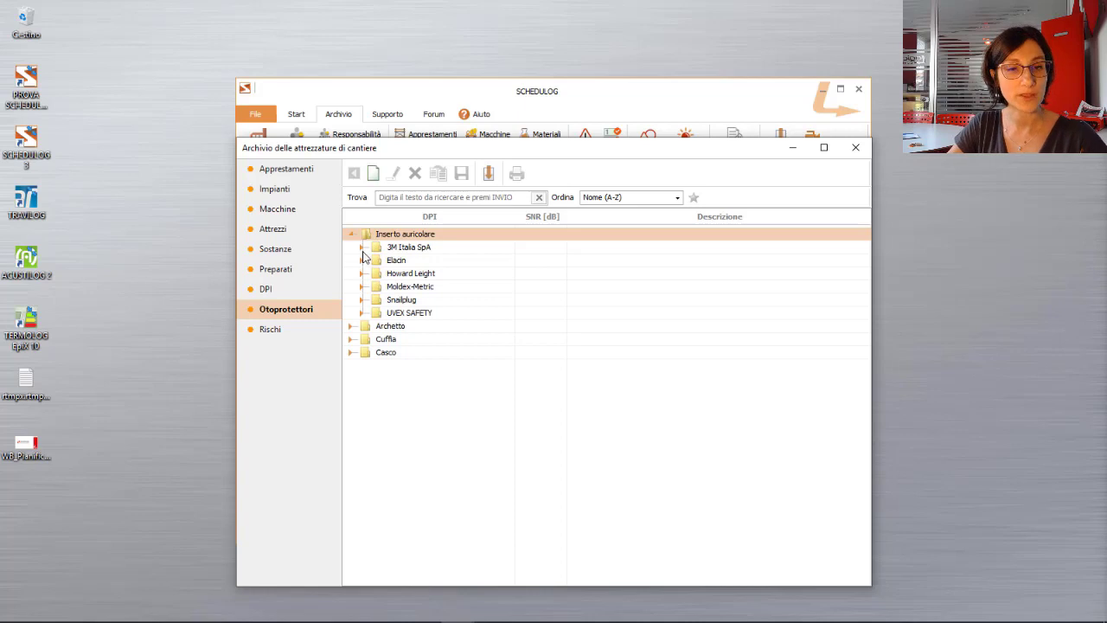
{"action": "left_click", "coordinate": [362, 248]}
{"action": "left_click", "coordinate": [445, 338]}
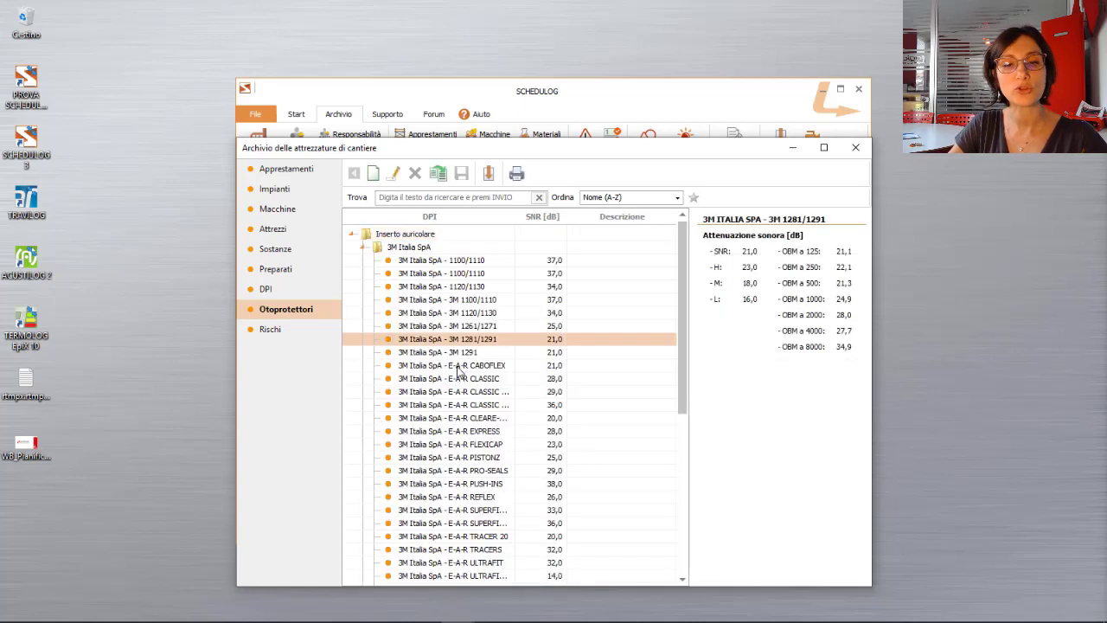
{"action": "left_click", "coordinate": [459, 367]}
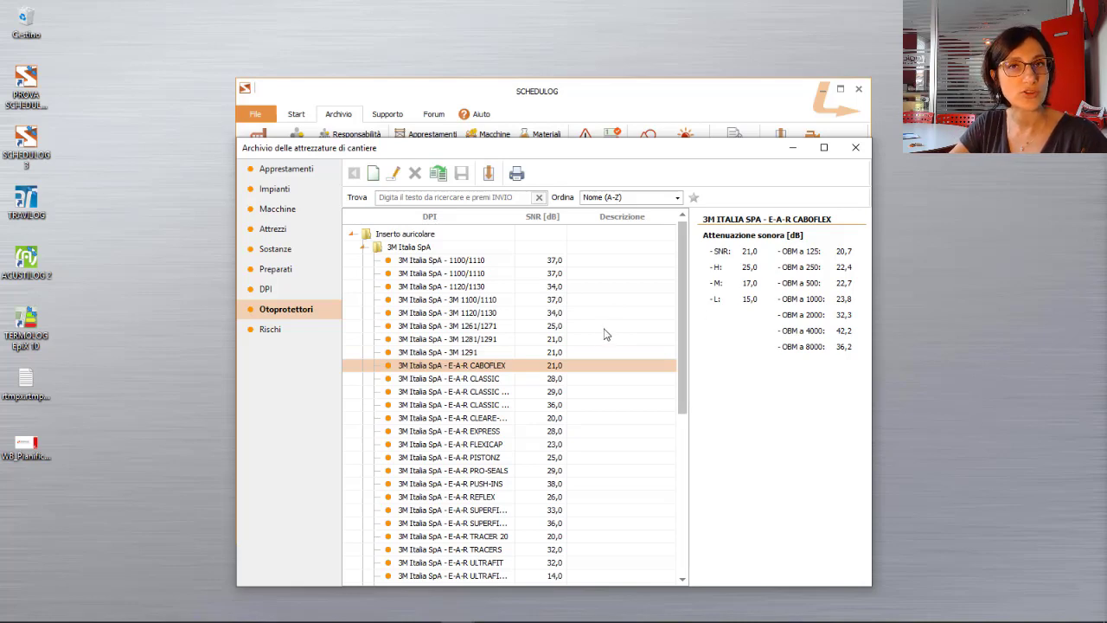
Preview risks in the Rischi archive, including Caduta dall'alto dal ponteggio, Disturbi di carattere psicologico, Eccessivo sforzo fisico and Contusioni e traumi al corpo
{"action": "left_click", "coordinate": [263, 332]}
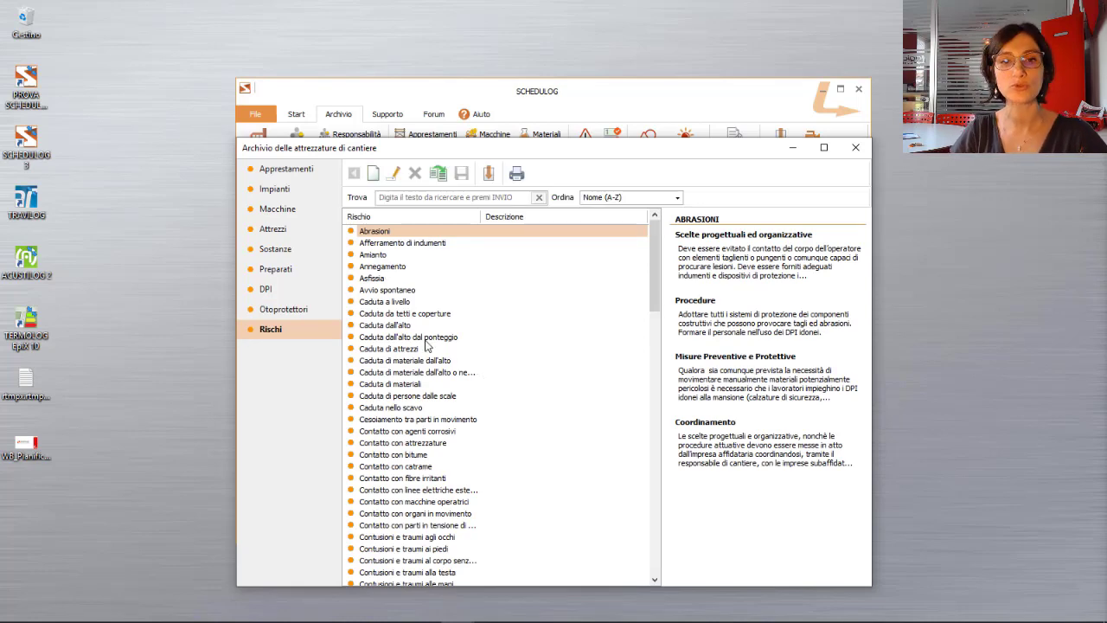
{"action": "left_click", "coordinate": [429, 338]}
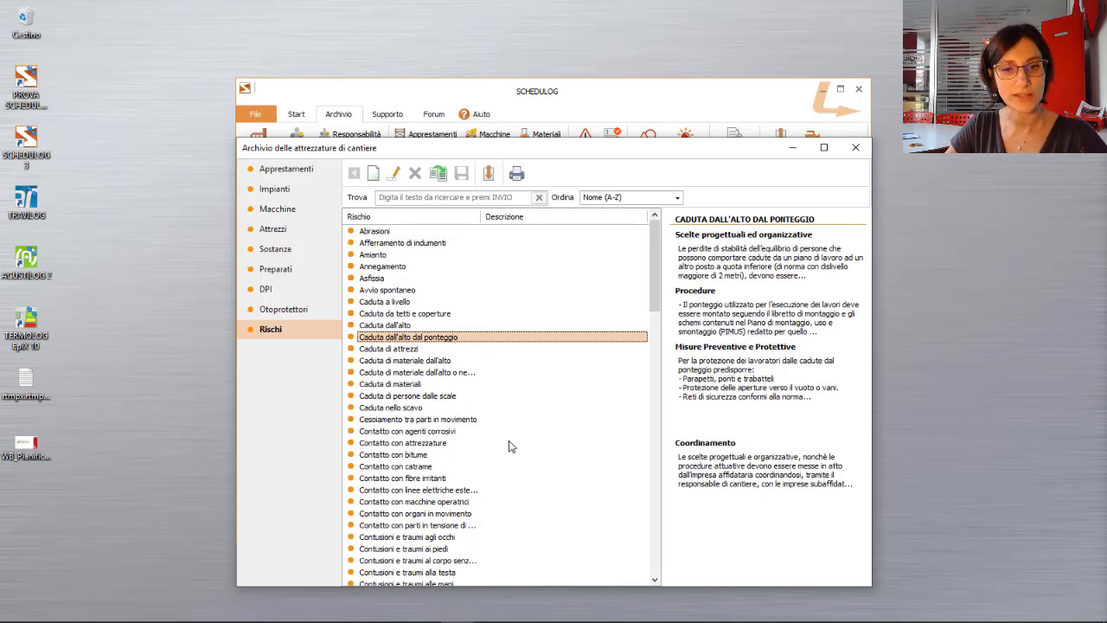
{"action": "scroll", "coordinate": [422, 400], "scroll_direction": "down", "scroll_amount": 9}
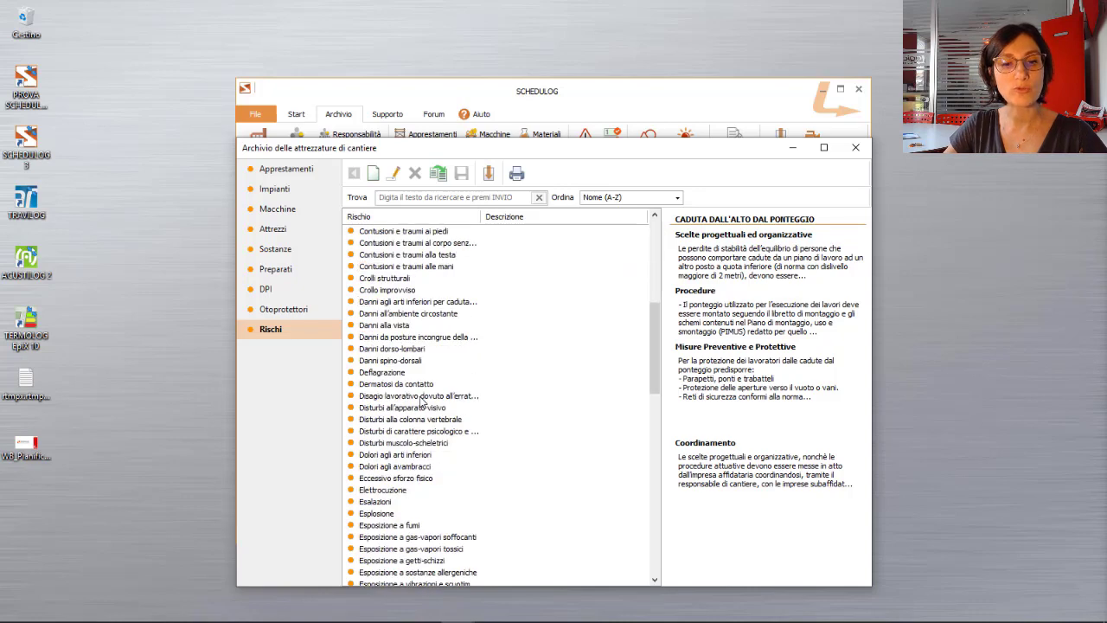
{"action": "left_click", "coordinate": [422, 396]}
{"action": "left_click", "coordinate": [428, 431]}
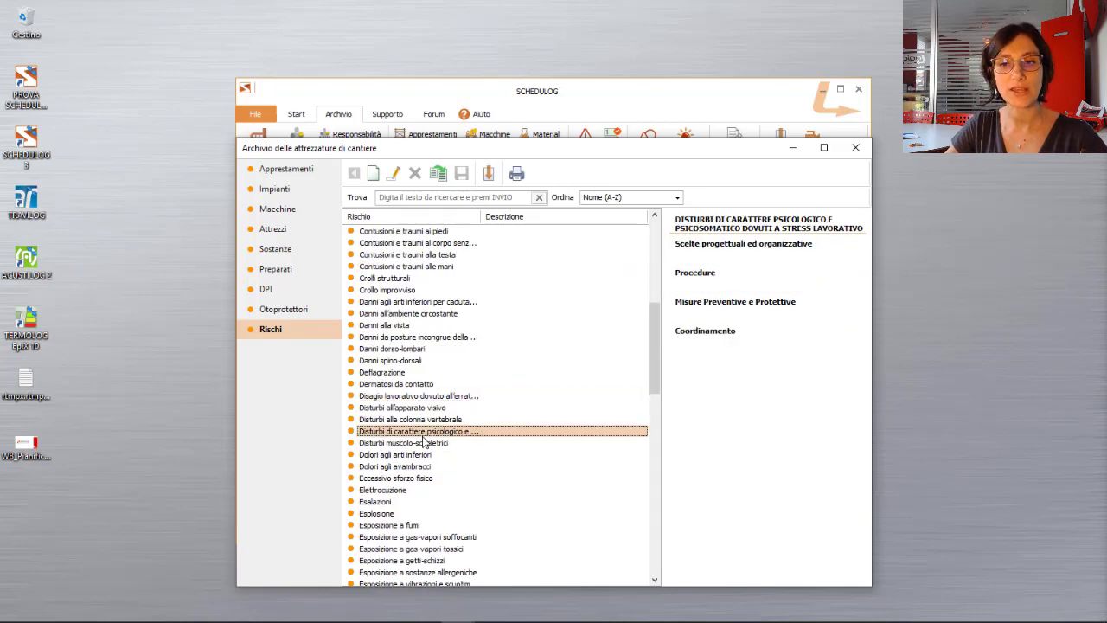
{"action": "left_click", "coordinate": [403, 479]}
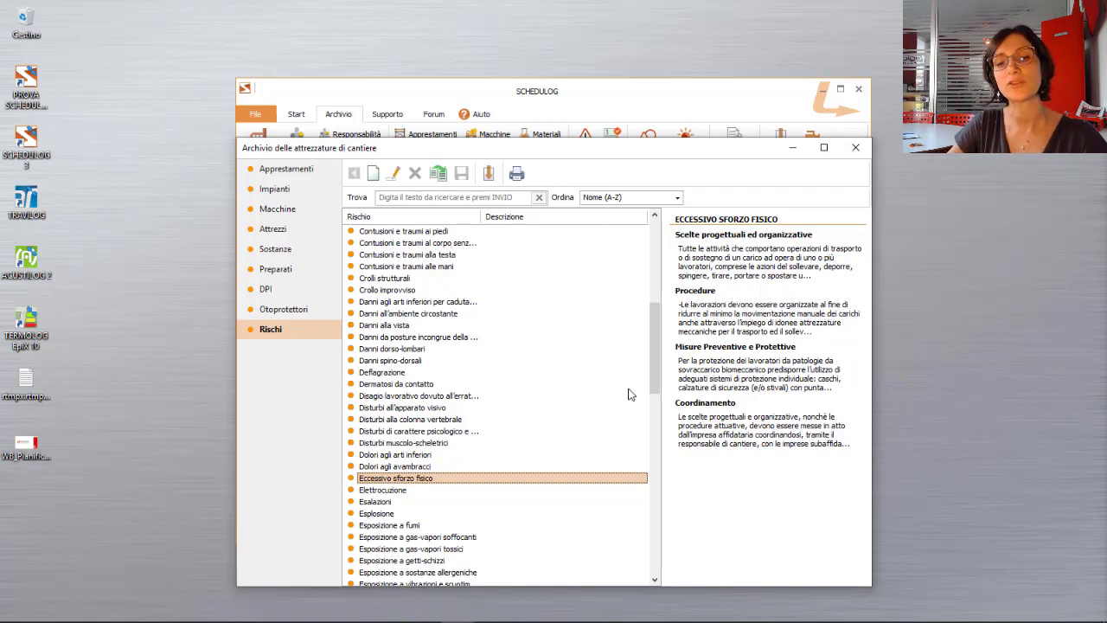
{"action": "scroll", "coordinate": [413, 303], "scroll_direction": "up", "scroll_amount": 1}
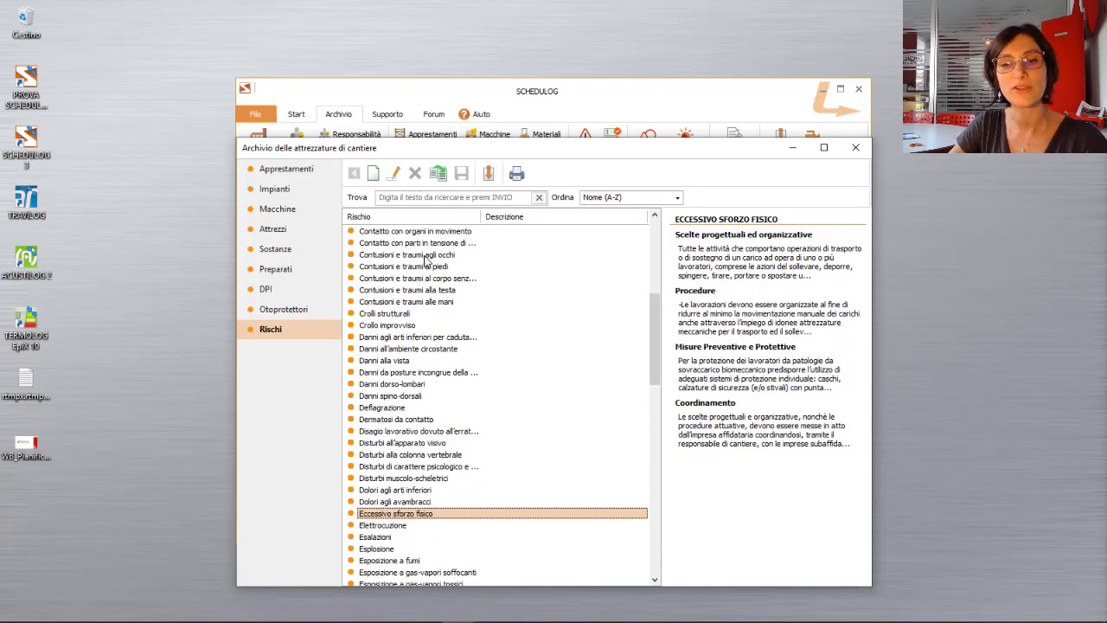
{"action": "left_click", "coordinate": [426, 278]}
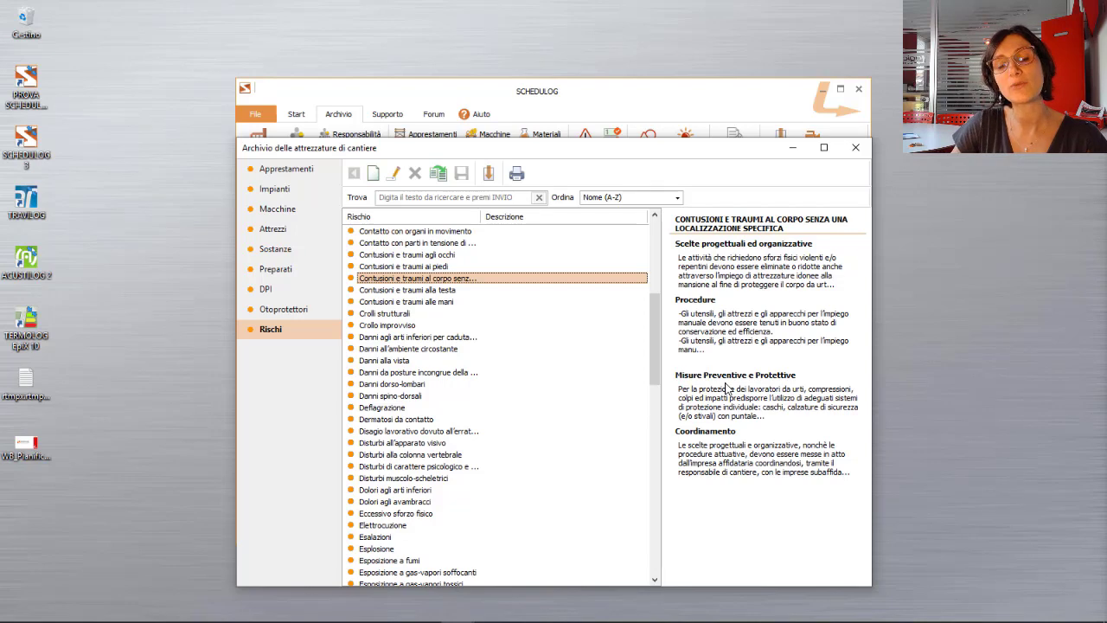
Open the Contusioni e traumi al corpo risk, read its Procedure and Misure Preventive texts, and close the site equipment archive
{"action": "double_click", "coordinate": [397, 281]}
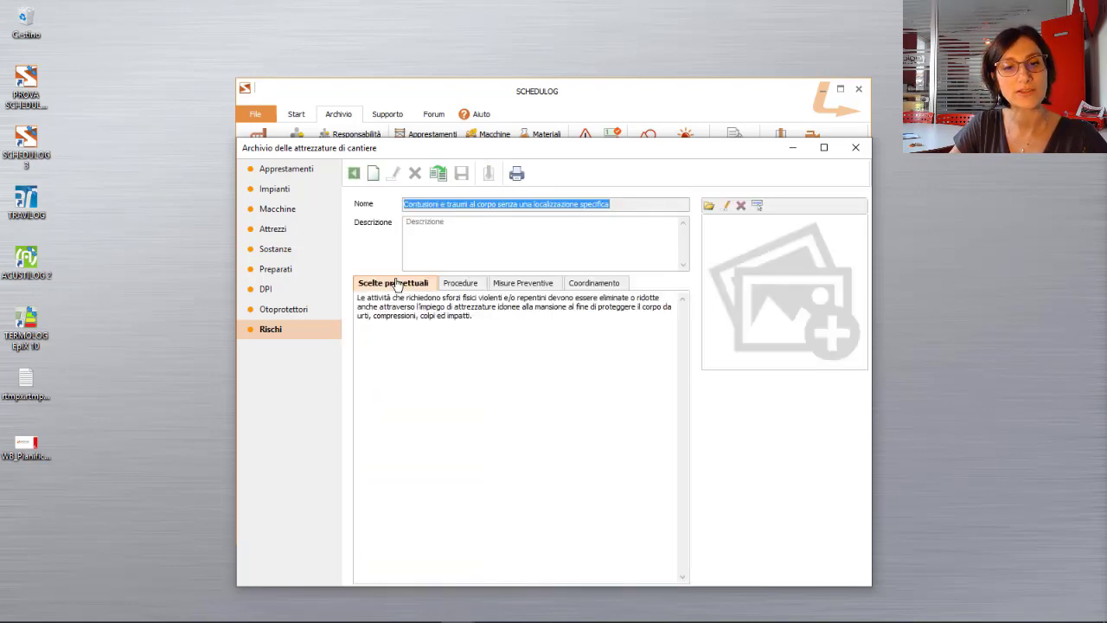
{"action": "left_click", "coordinate": [442, 285]}
{"action": "left_click", "coordinate": [511, 286]}
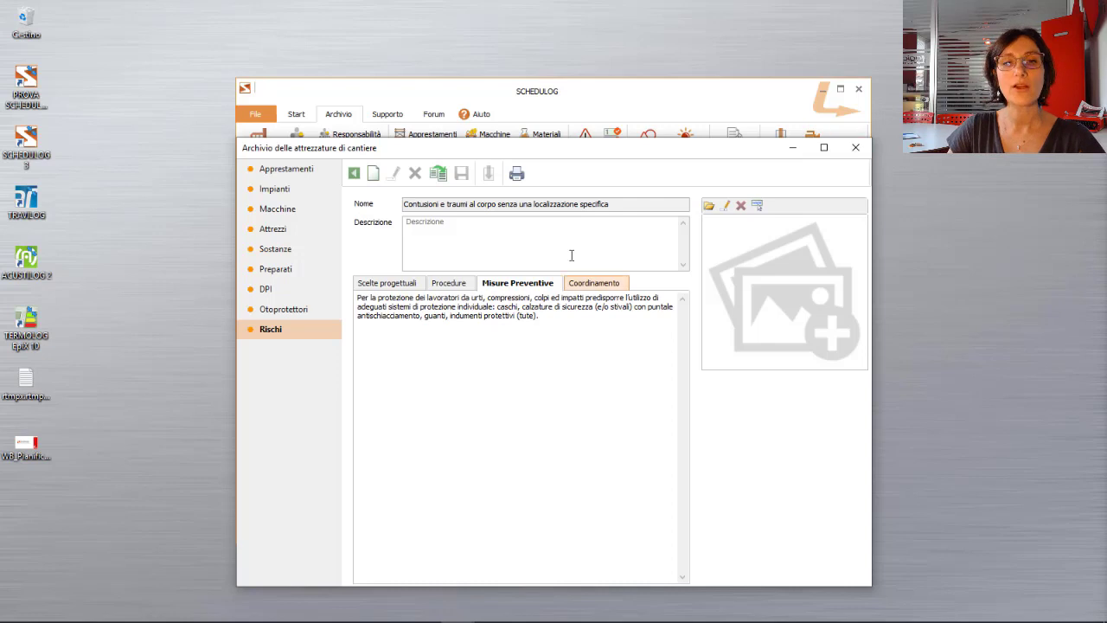
{"action": "left_click_drag", "start_coordinate": [679, 139], "coordinate": [679, 190]}
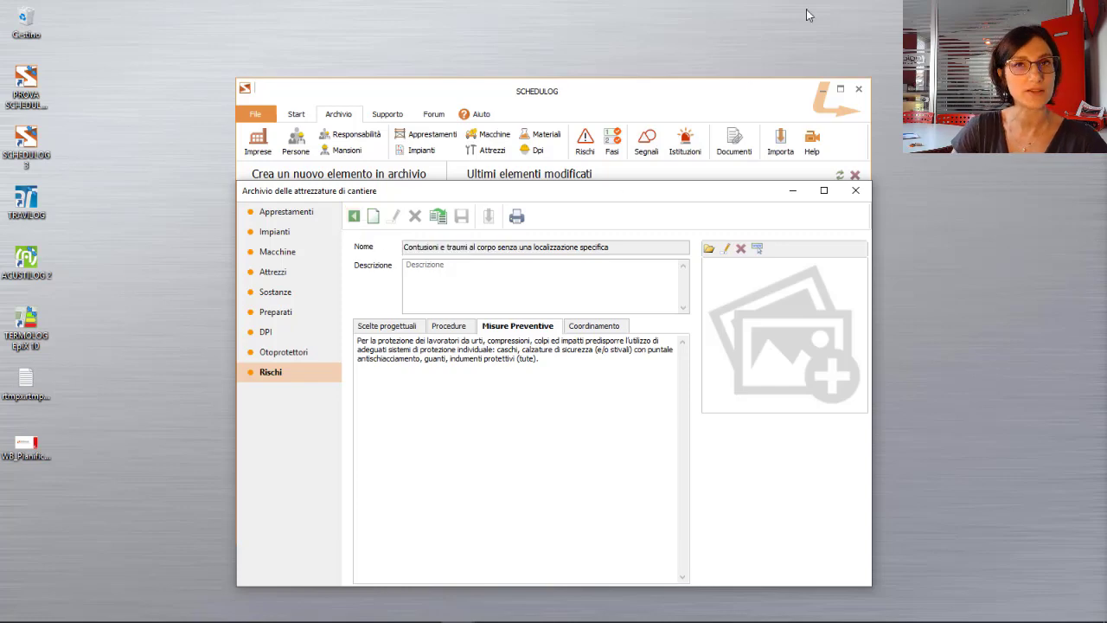
{"action": "left_click", "coordinate": [864, 196]}
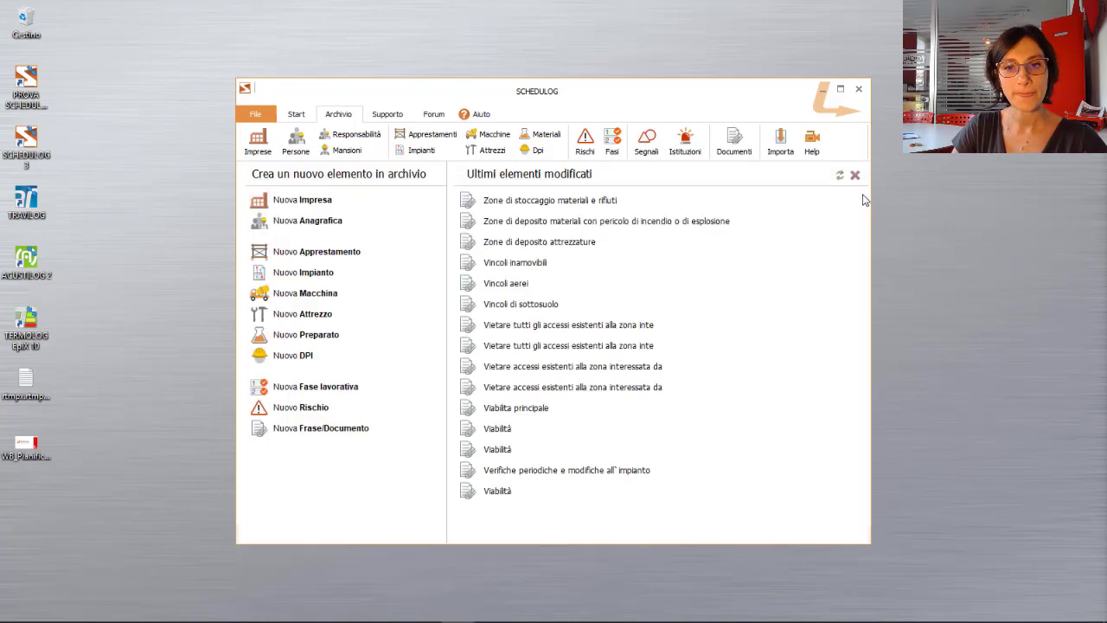
Open the work phases archive and browse Indagini geotecniche and Consolidamenti down to Rinforzo del collegamento solaio - muratura portante under Consolidamento di solai
{"action": "left_click", "coordinate": [613, 142]}
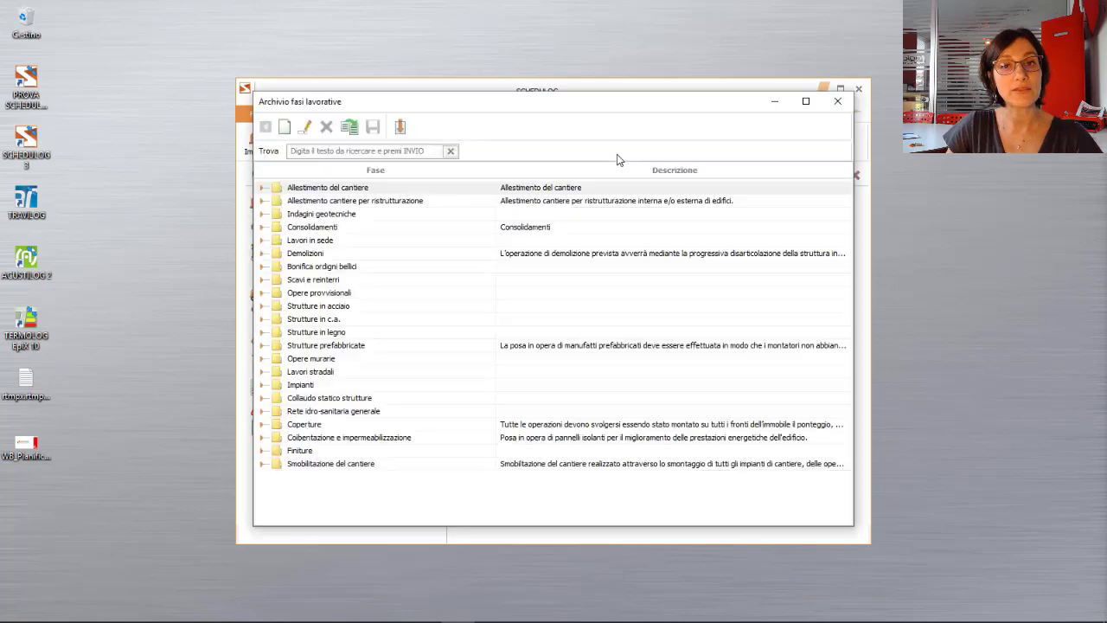
{"action": "left_click", "coordinate": [262, 214]}
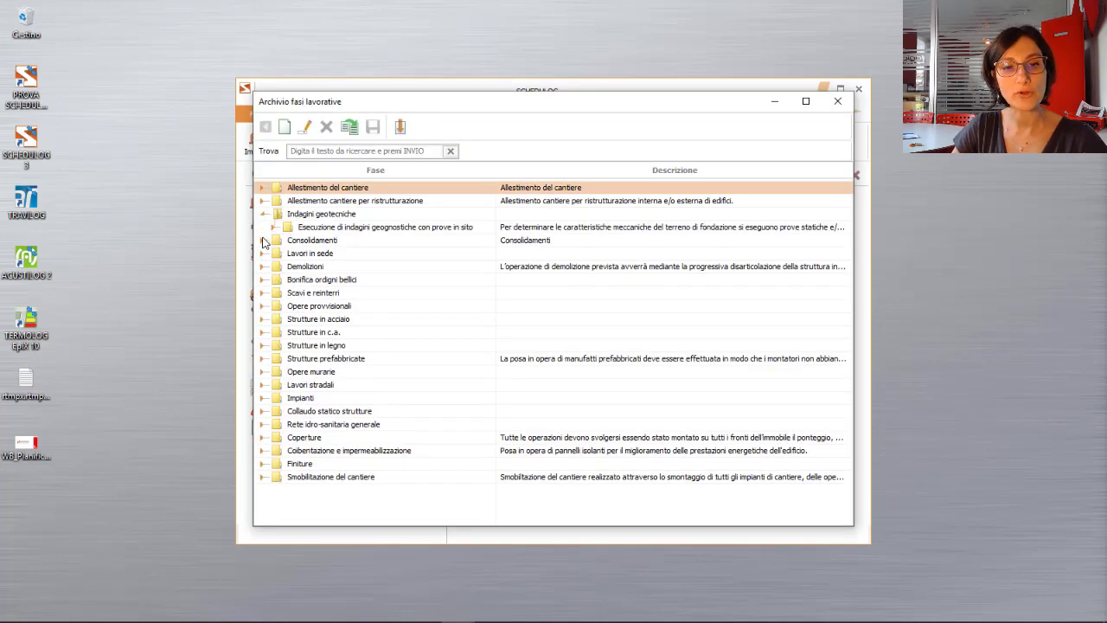
{"action": "left_click", "coordinate": [262, 241]}
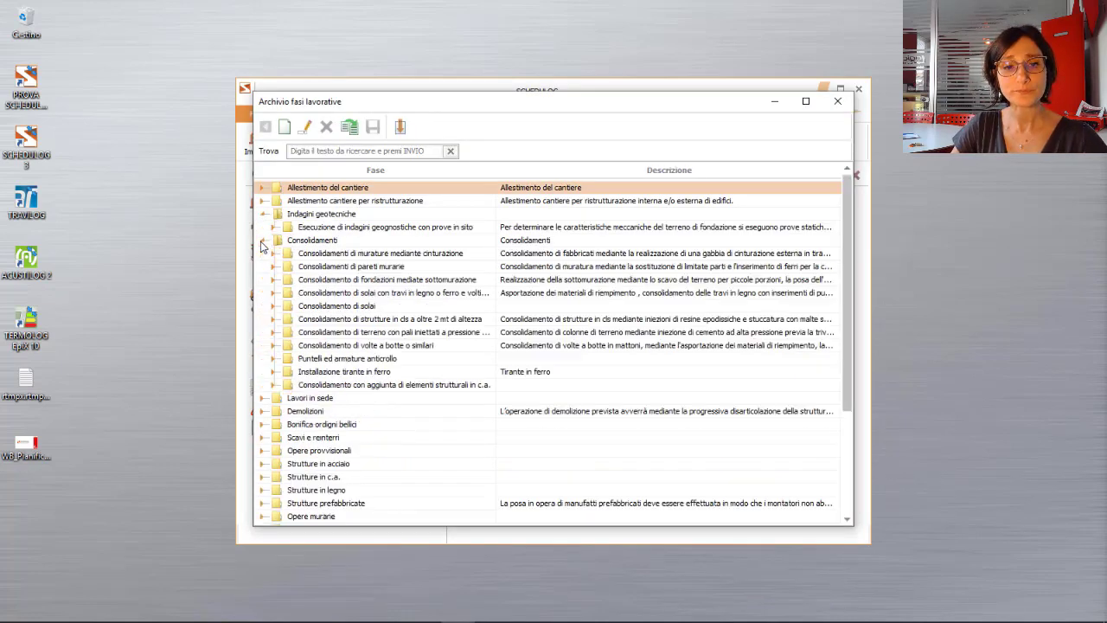
{"action": "left_click", "coordinate": [273, 306]}
{"action": "left_click", "coordinate": [408, 346]}
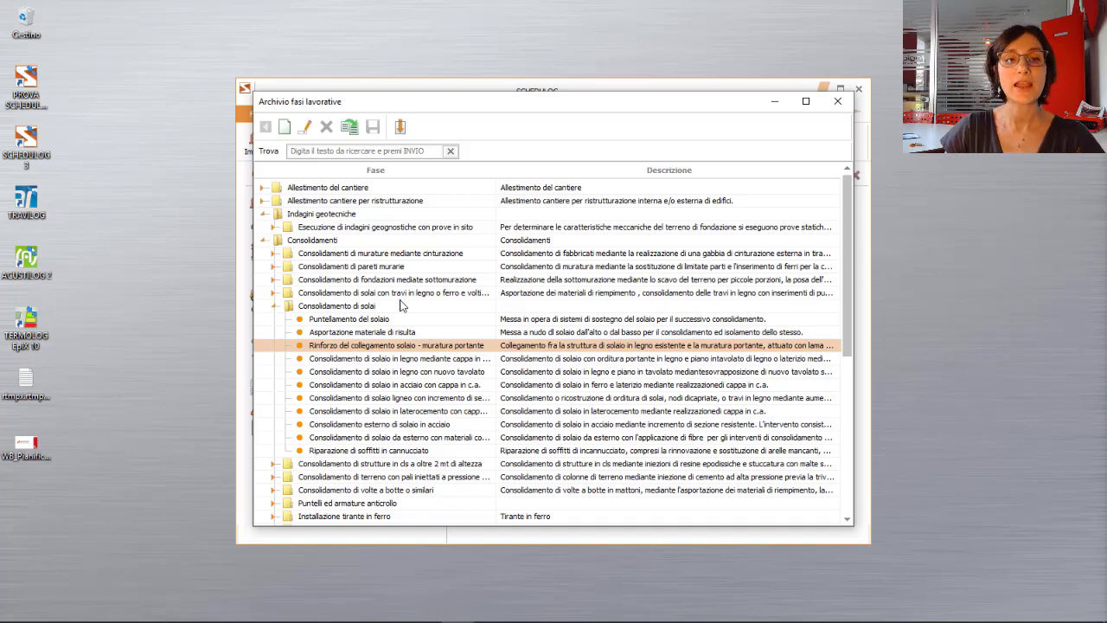
Look through the Allestimento del cantiere phases, including Delimitazione e sistemazione dell'area di cantiere and the plastic-net Recinzione group, and collapse the category
{"action": "left_click", "coordinate": [263, 189]}
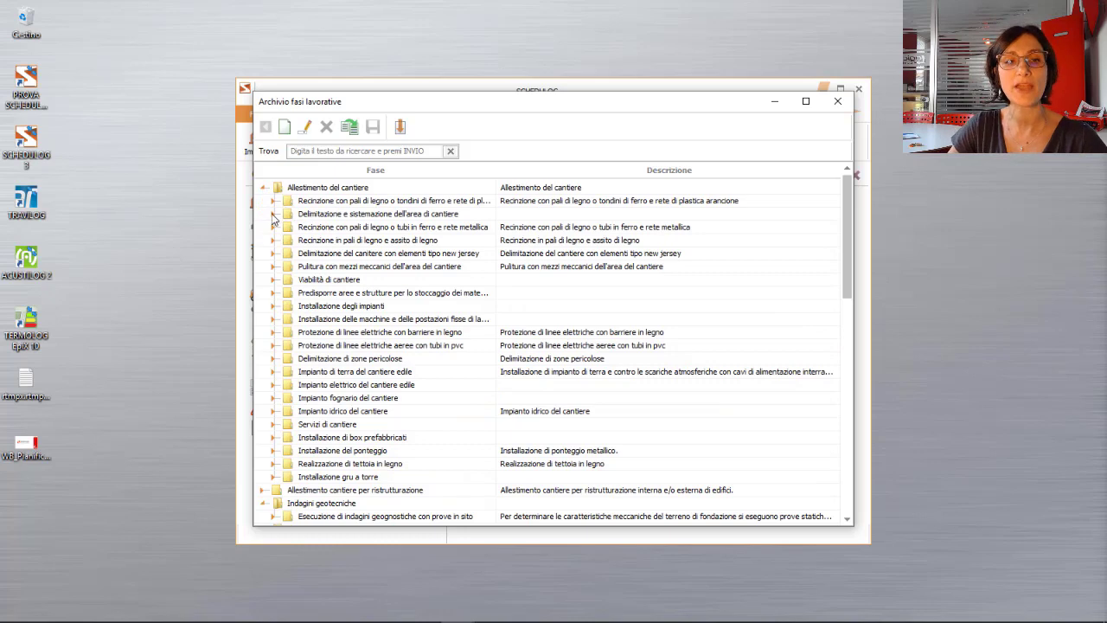
{"action": "left_click", "coordinate": [275, 214]}
{"action": "left_click", "coordinate": [328, 229]}
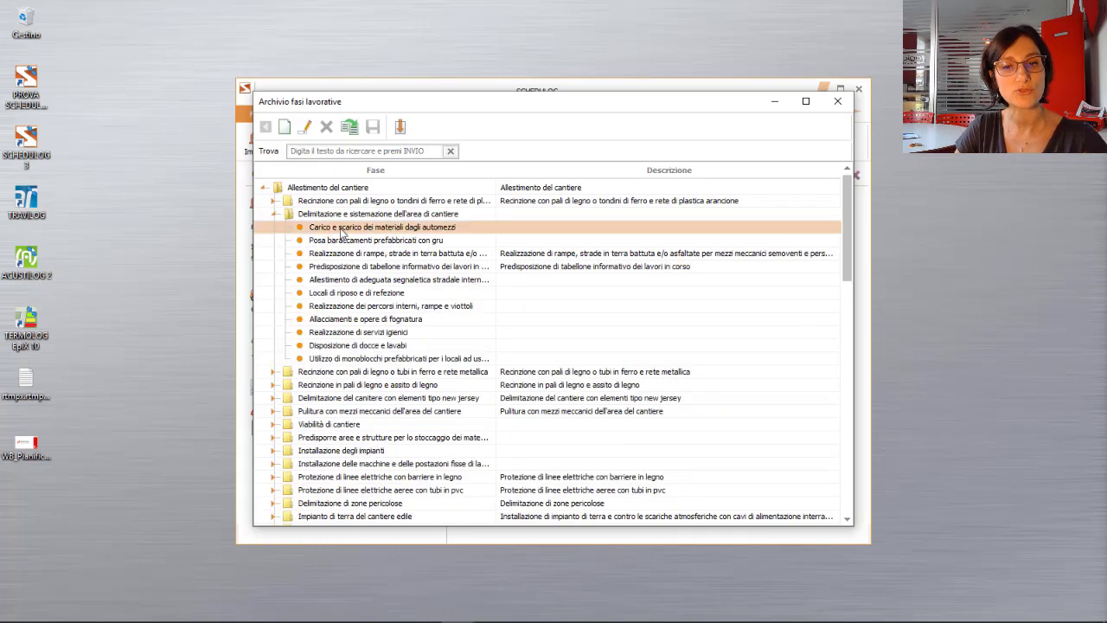
{"action": "left_click", "coordinate": [273, 201]}
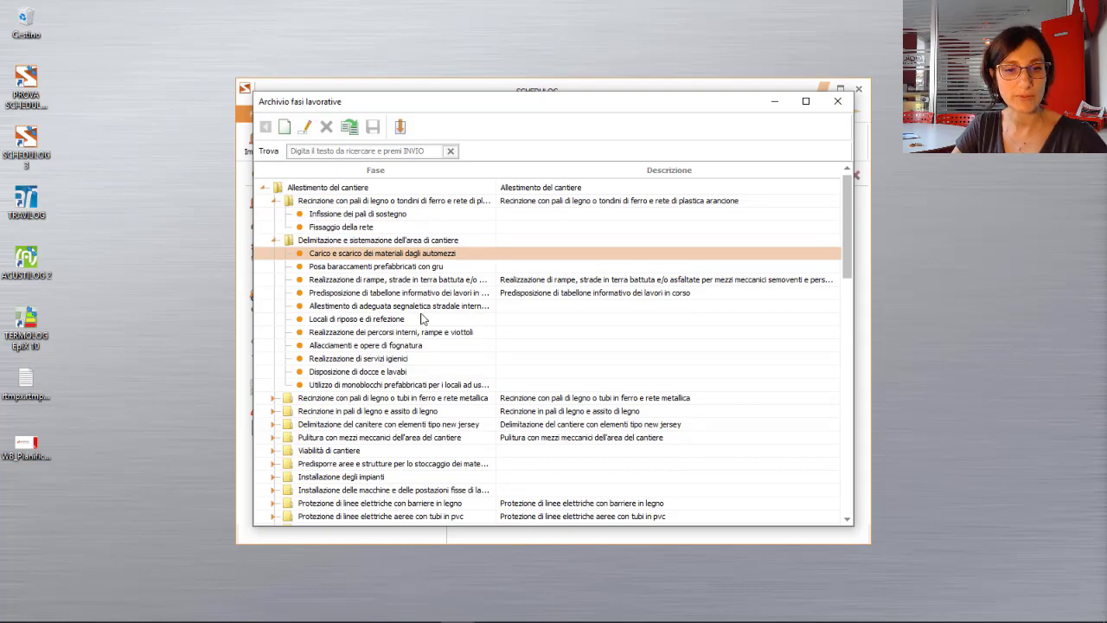
{"action": "scroll", "coordinate": [422, 321], "scroll_direction": "down", "scroll_amount": 4}
{"action": "scroll", "coordinate": [422, 320], "scroll_direction": "up", "scroll_amount": 5}
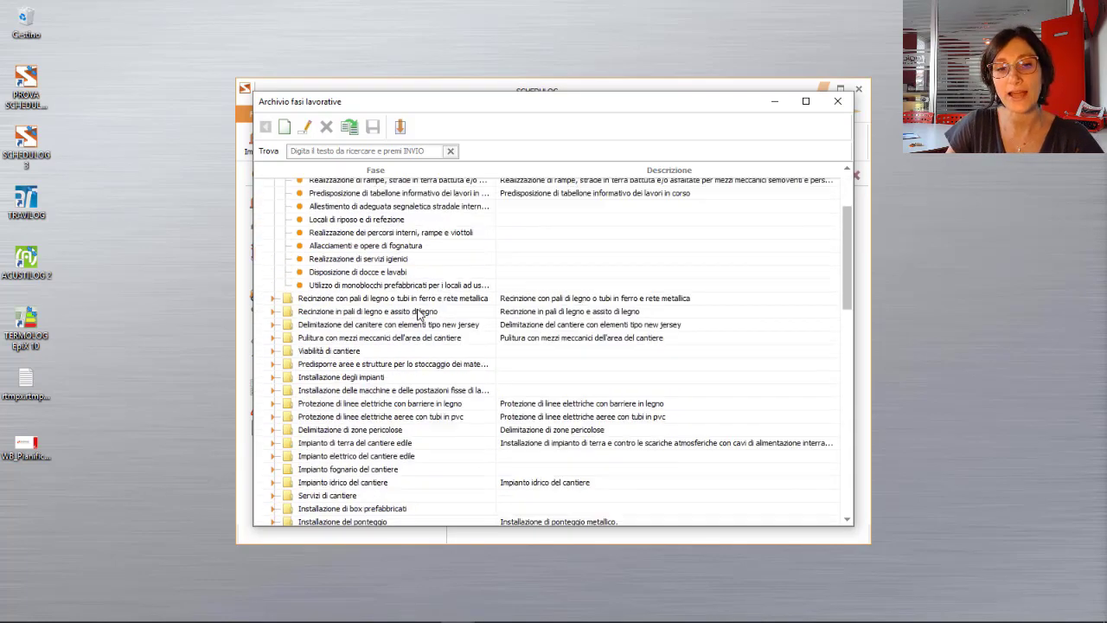
{"action": "left_click", "coordinate": [265, 190]}
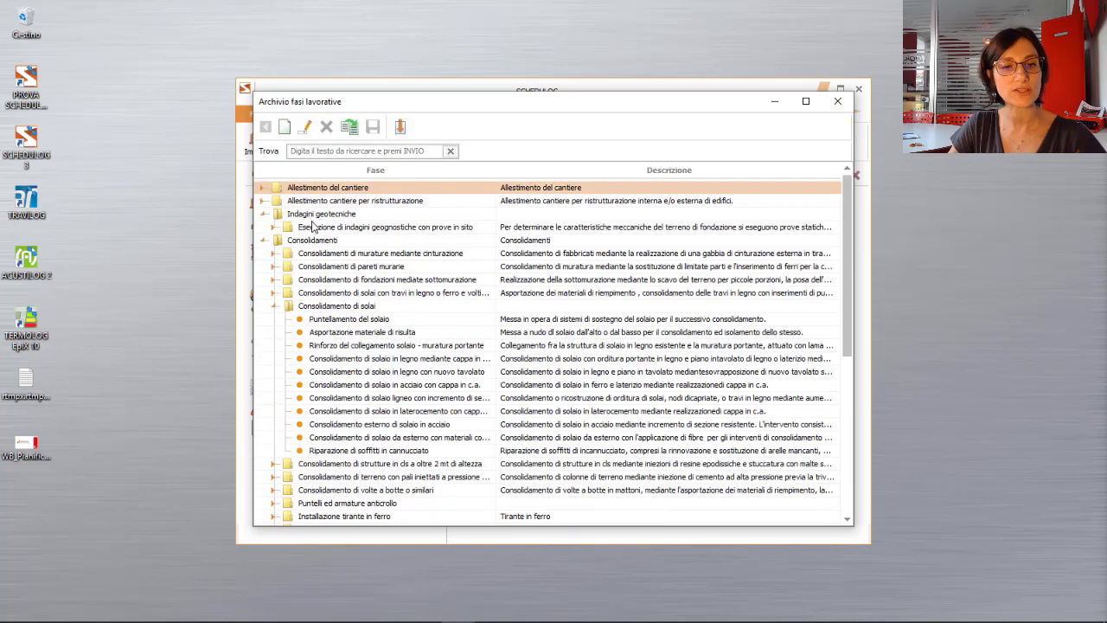
Open the Puntellamento del solaio phase and assign the Addetto al motogeneratore job role to it
{"action": "left_click", "coordinate": [357, 322]}
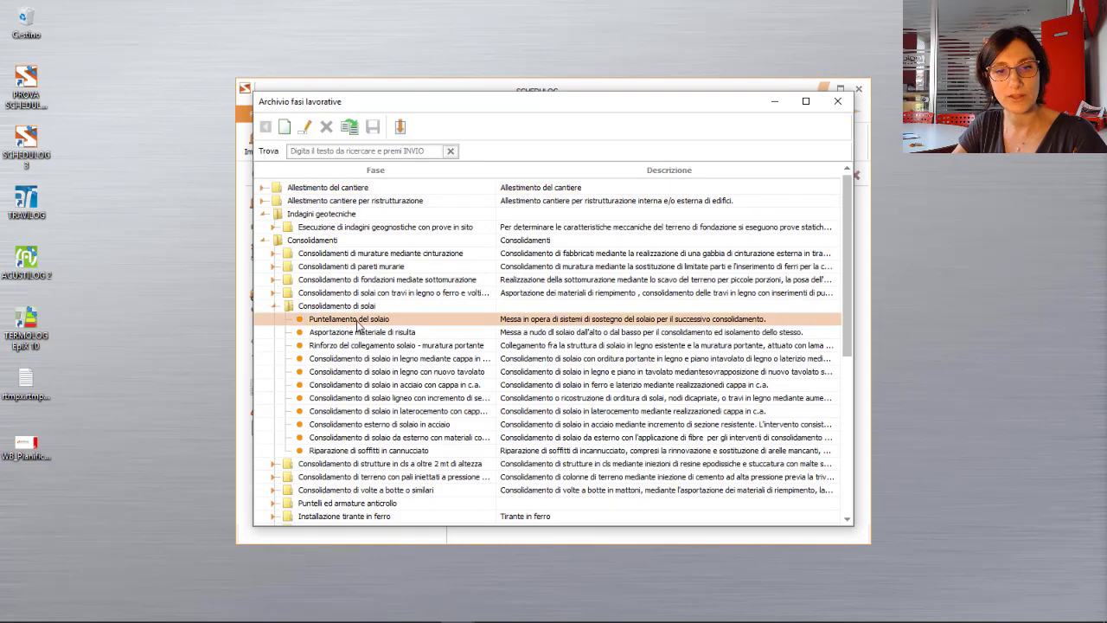
{"action": "double_click", "coordinate": [357, 322]}
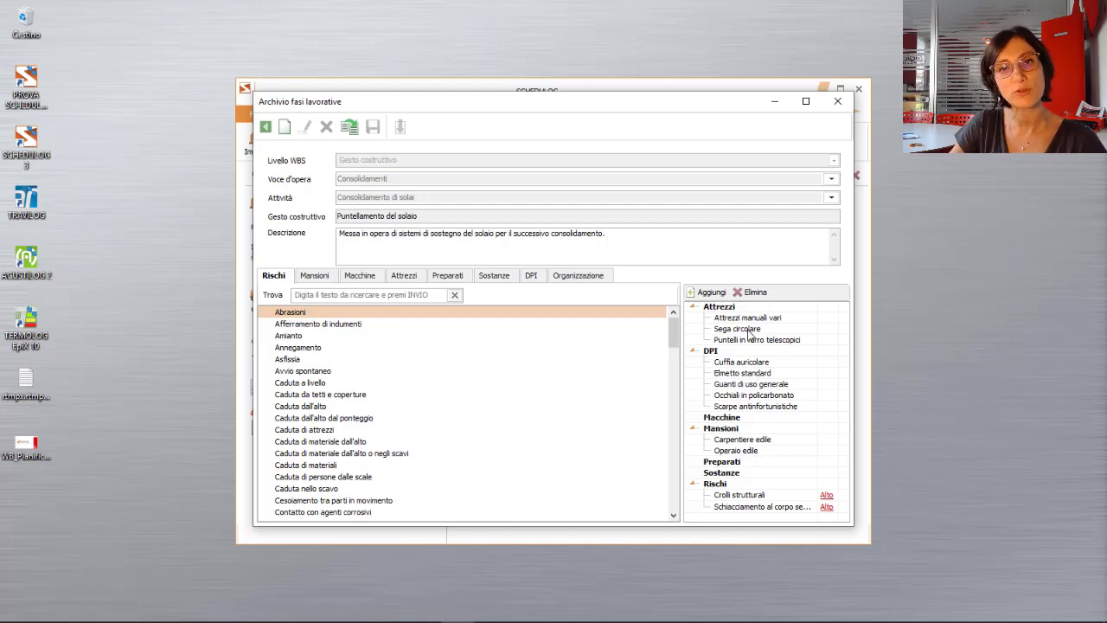
{"action": "left_click", "coordinate": [313, 279]}
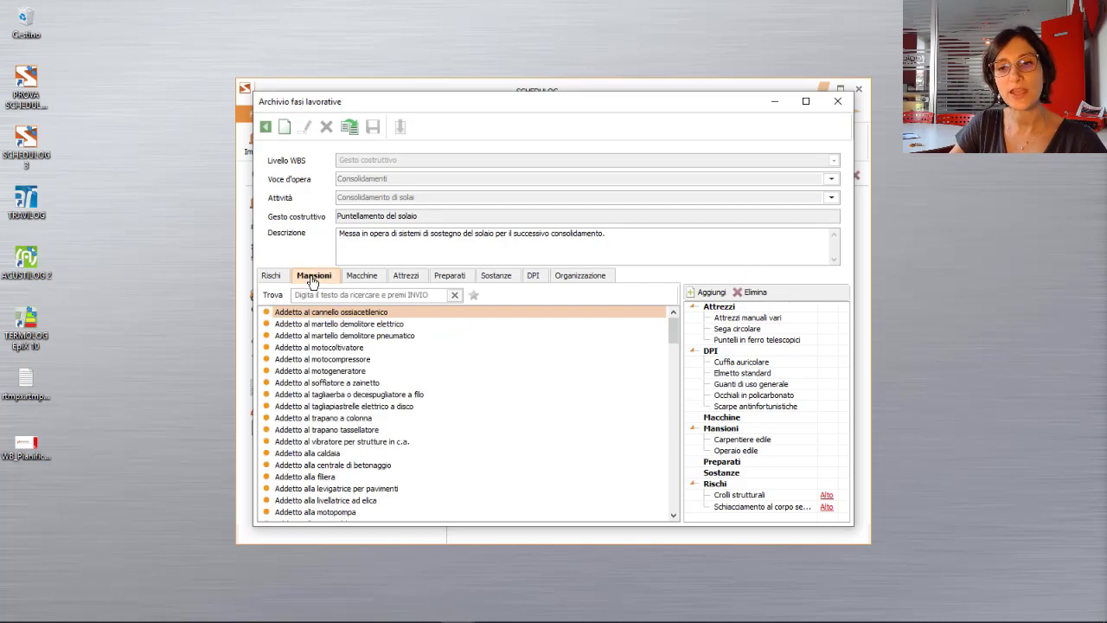
{"action": "left_click", "coordinate": [378, 347]}
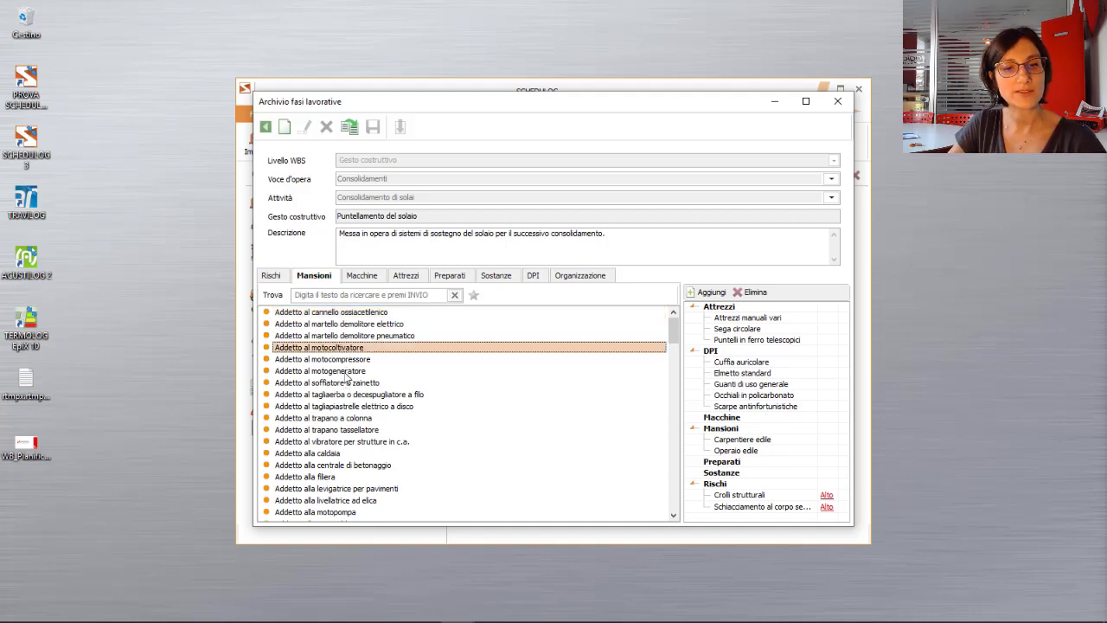
{"action": "left_click", "coordinate": [346, 372]}
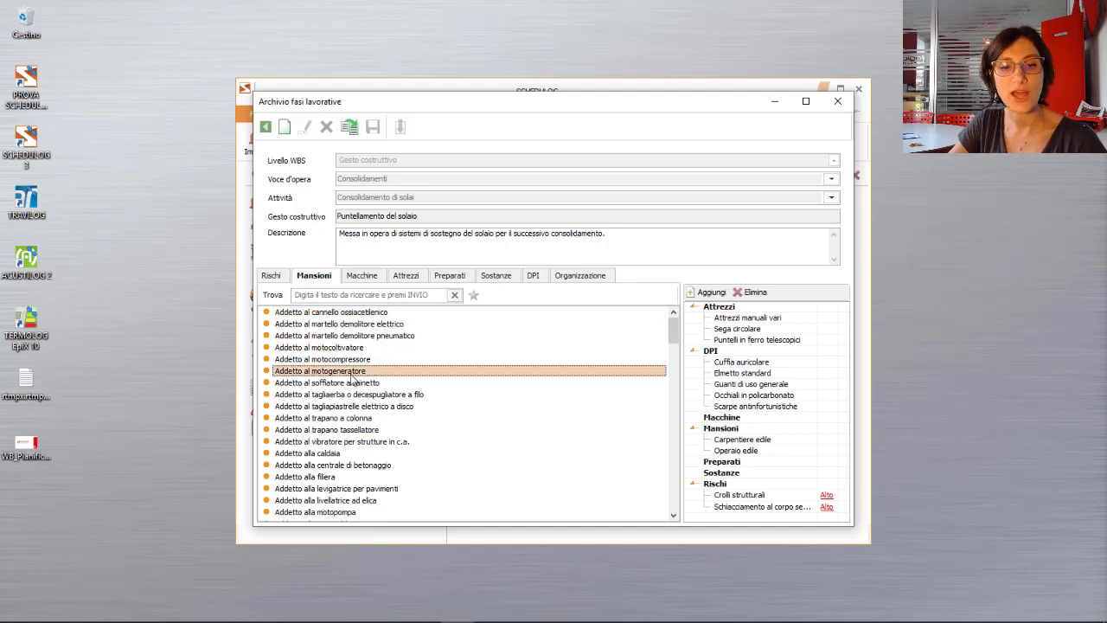
{"action": "left_click_drag", "start_coordinate": [355, 378], "coordinate": [736, 426]}
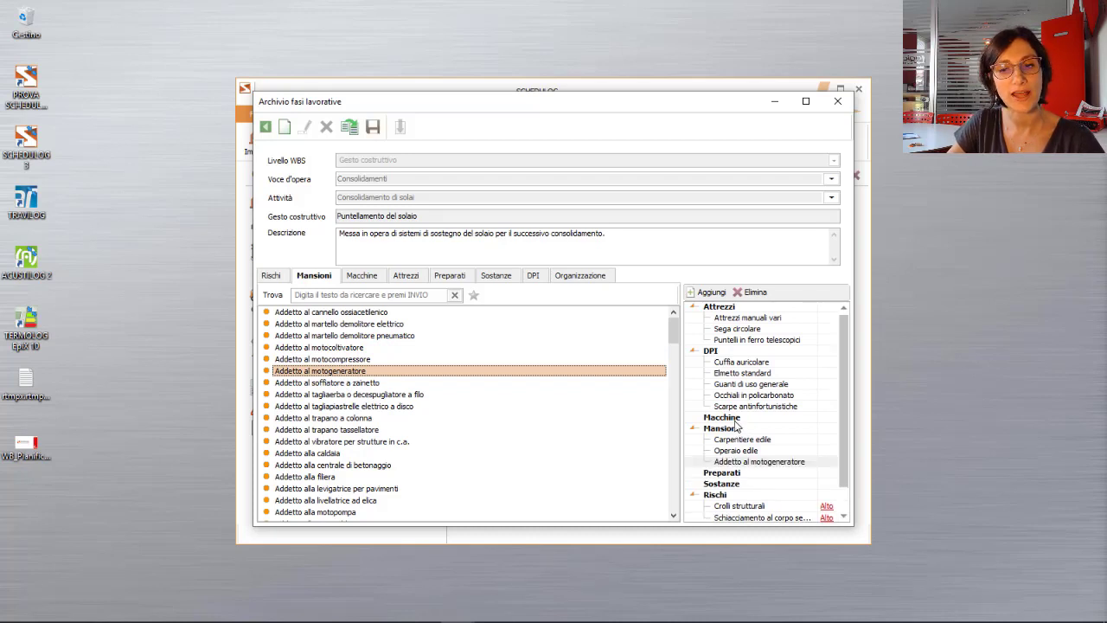
{"action": "left_click", "coordinate": [749, 463]}
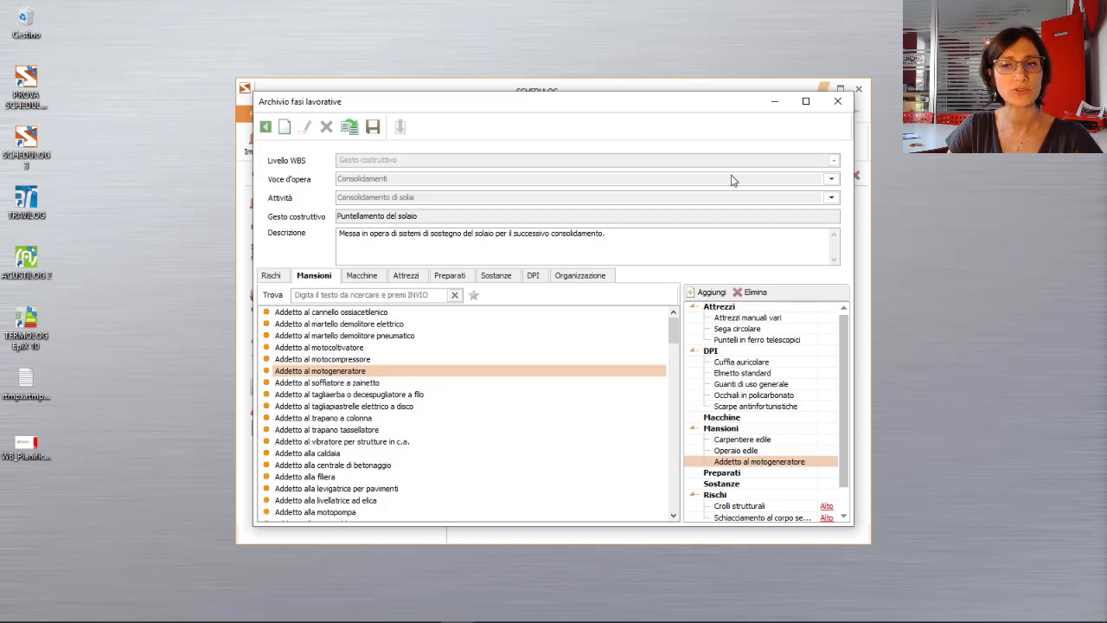
Start saving the Puntellamento del solaio phase, cancel the save, return to the phase list and close the work phases archive
{"action": "left_click", "coordinate": [383, 137]}
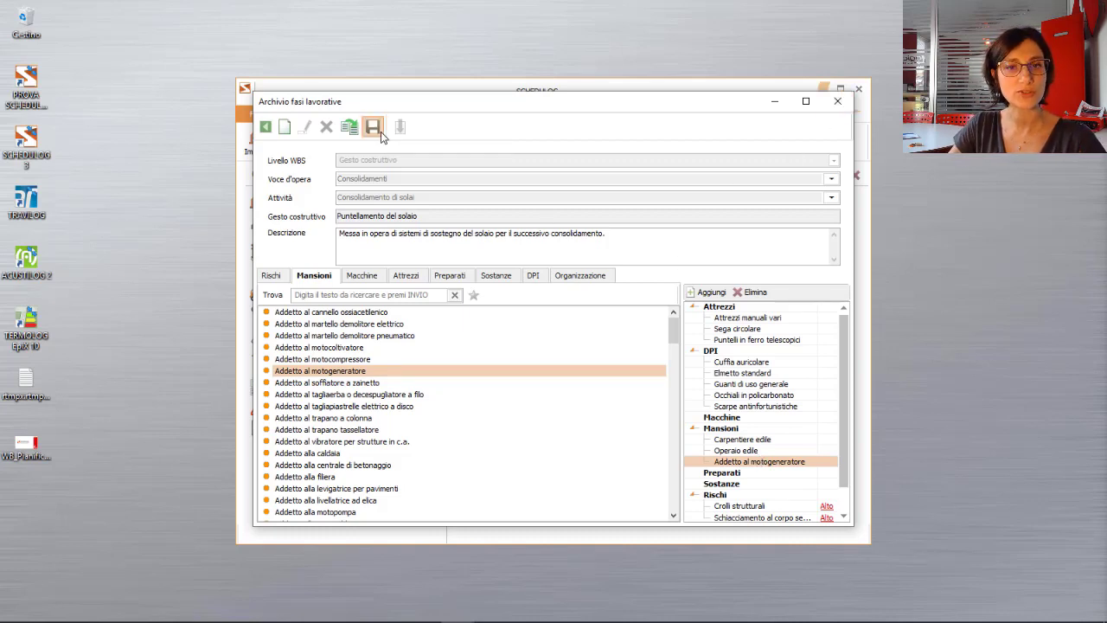
{"action": "left_click", "coordinate": [653, 347]}
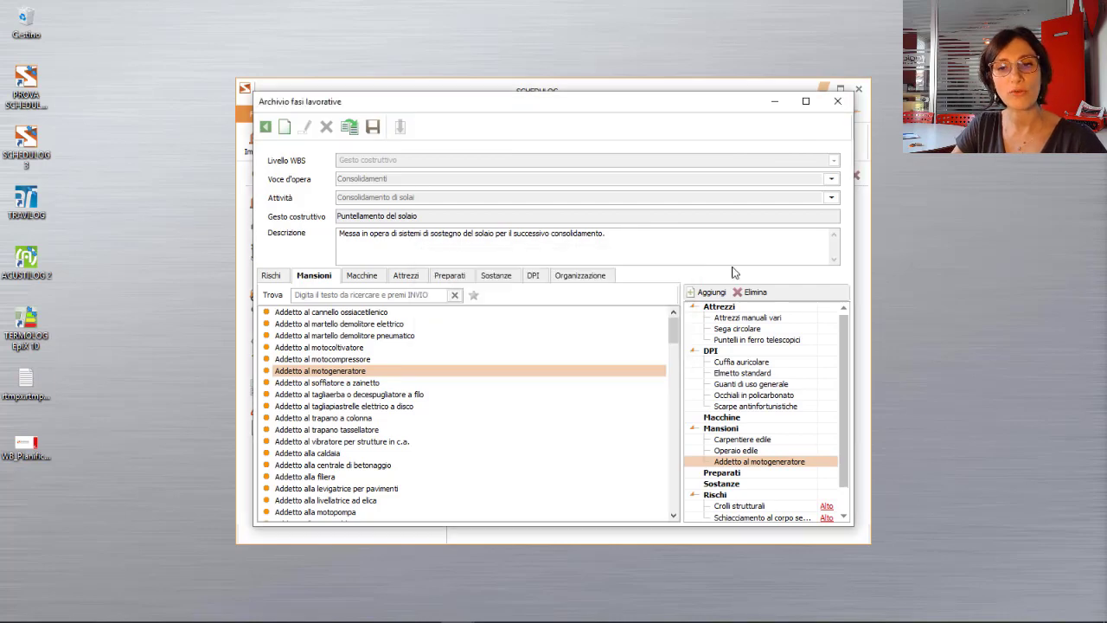
{"action": "left_click", "coordinate": [266, 127]}
{"action": "left_click", "coordinate": [597, 349]}
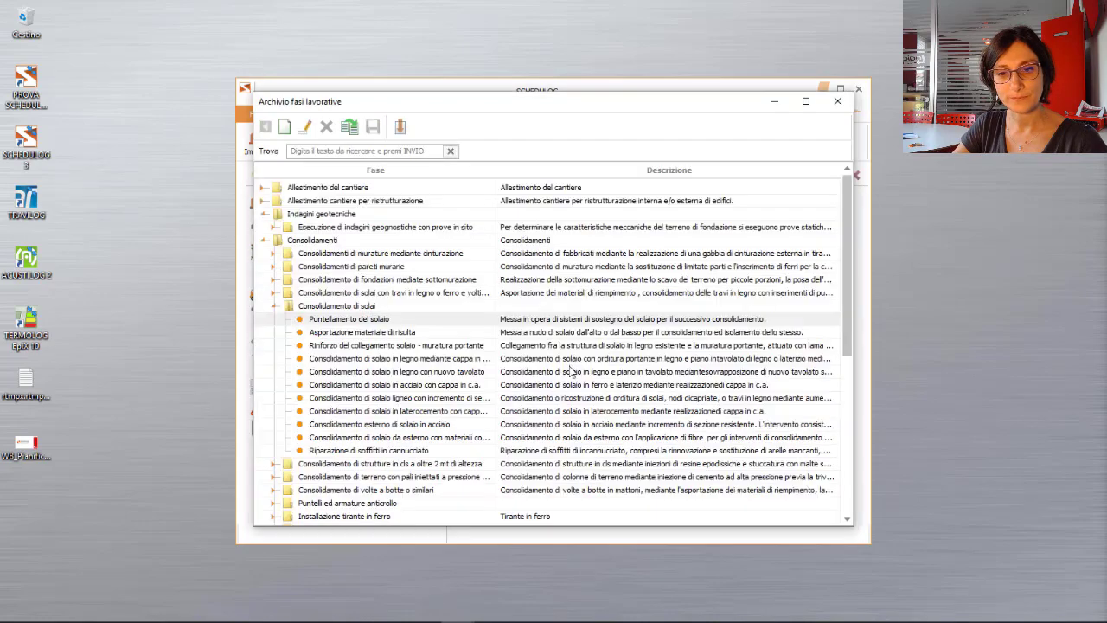
{"action": "scroll", "coordinate": [525, 294], "scroll_direction": "down", "scroll_amount": 2}
{"action": "scroll", "coordinate": [525, 294], "scroll_direction": "up", "scroll_amount": 1}
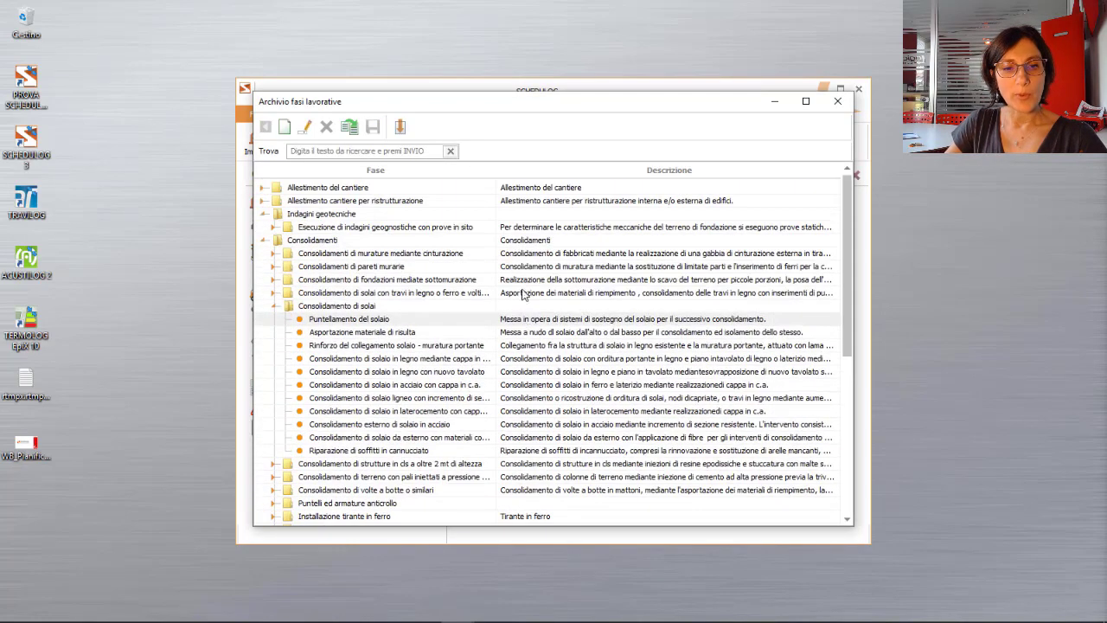
{"action": "left_click", "coordinate": [840, 102]}
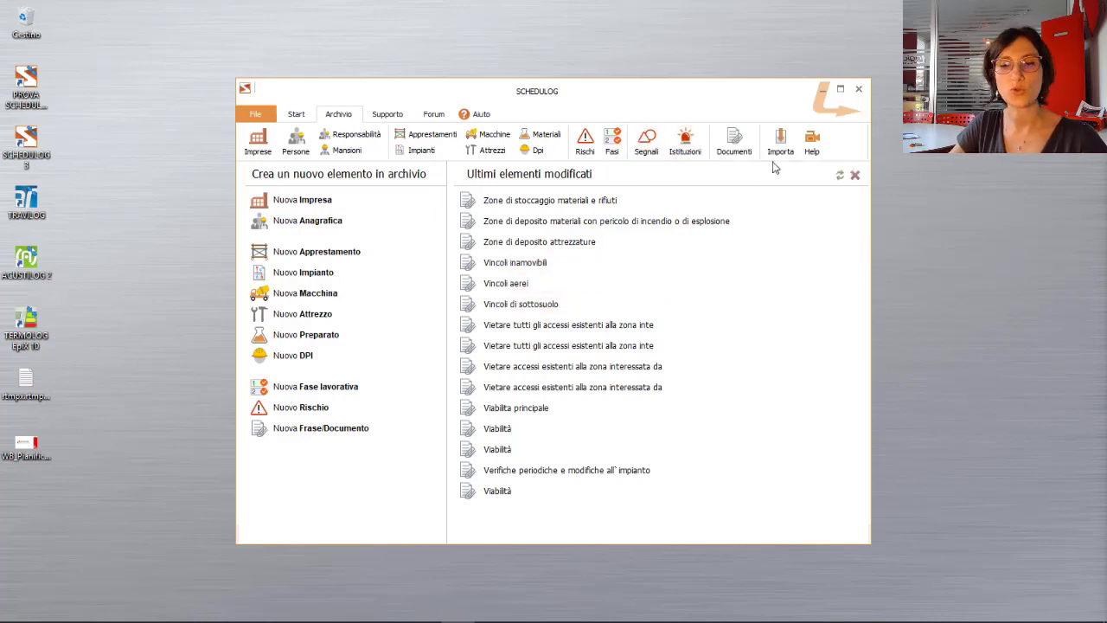
Open the phrases and documents archive and browse the Area di cantiere, Contesto and Lavorazioni phrases under FRASI > Cantiere
{"action": "left_click", "coordinate": [748, 149]}
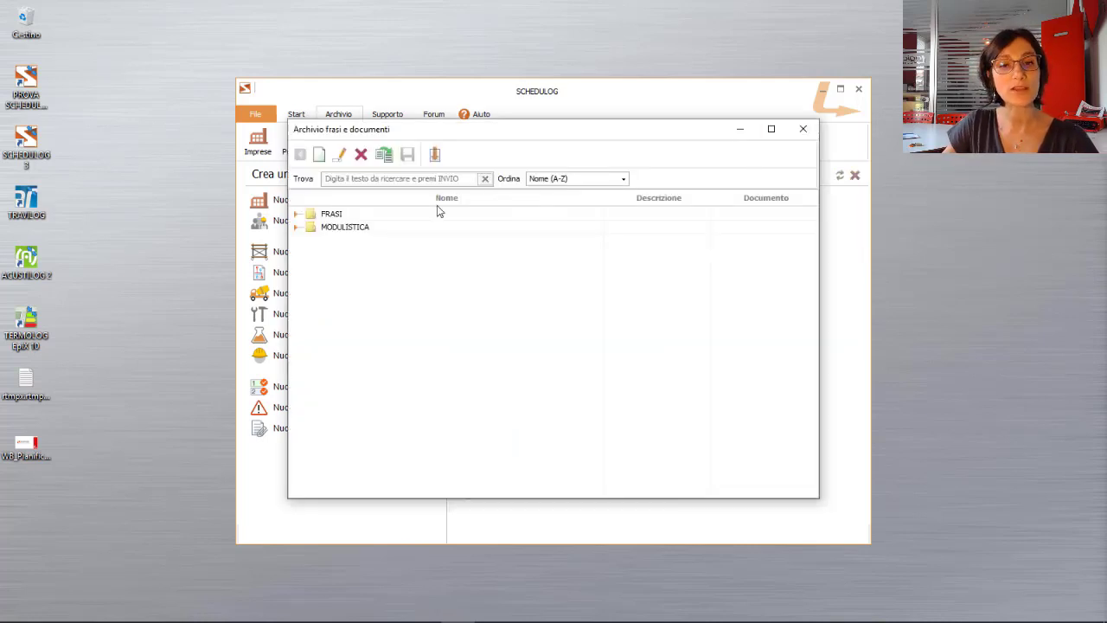
{"action": "left_click", "coordinate": [298, 213]}
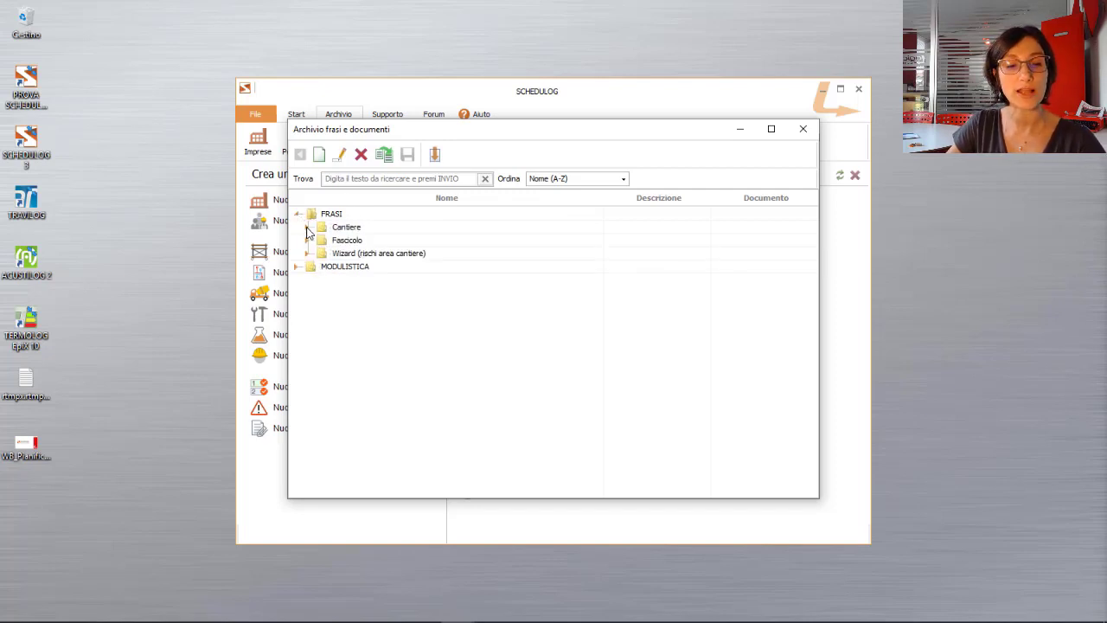
{"action": "left_click", "coordinate": [309, 228]}
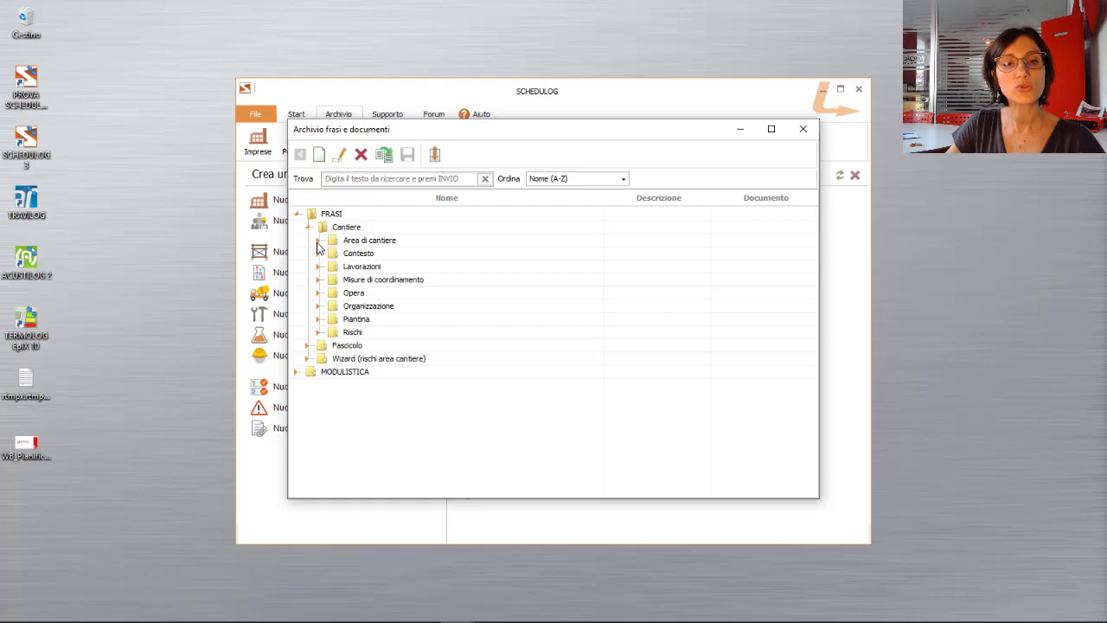
{"action": "left_click", "coordinate": [319, 241]}
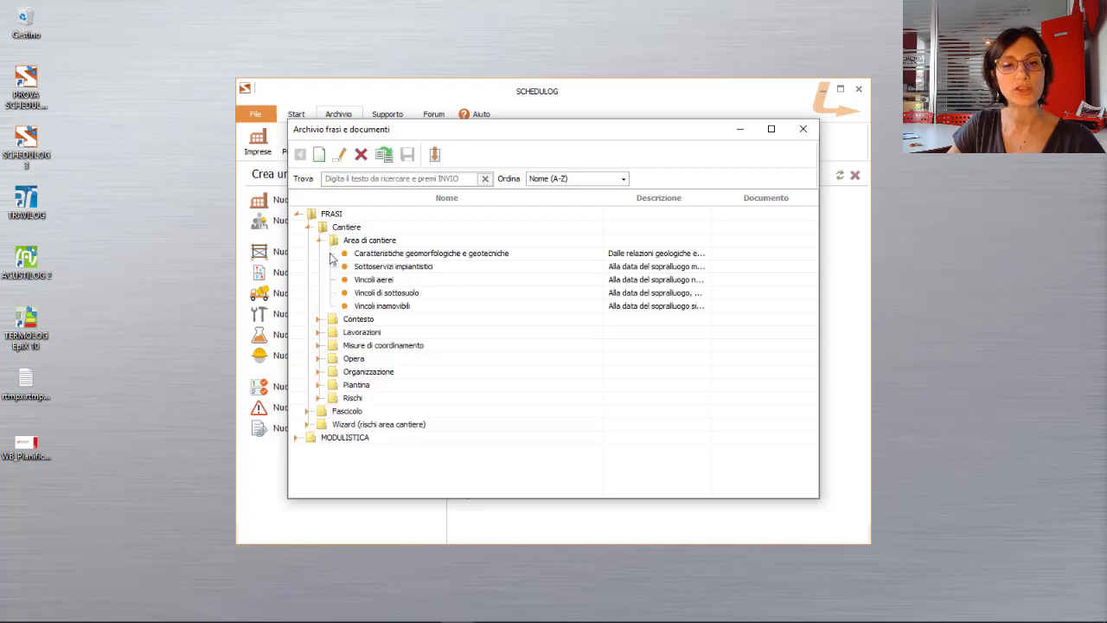
{"action": "left_click", "coordinate": [319, 319]}
{"action": "scroll", "coordinate": [459, 344], "scroll_direction": "down", "scroll_amount": 2}
{"action": "scroll", "coordinate": [458, 343], "scroll_direction": "down", "scroll_amount": 1}
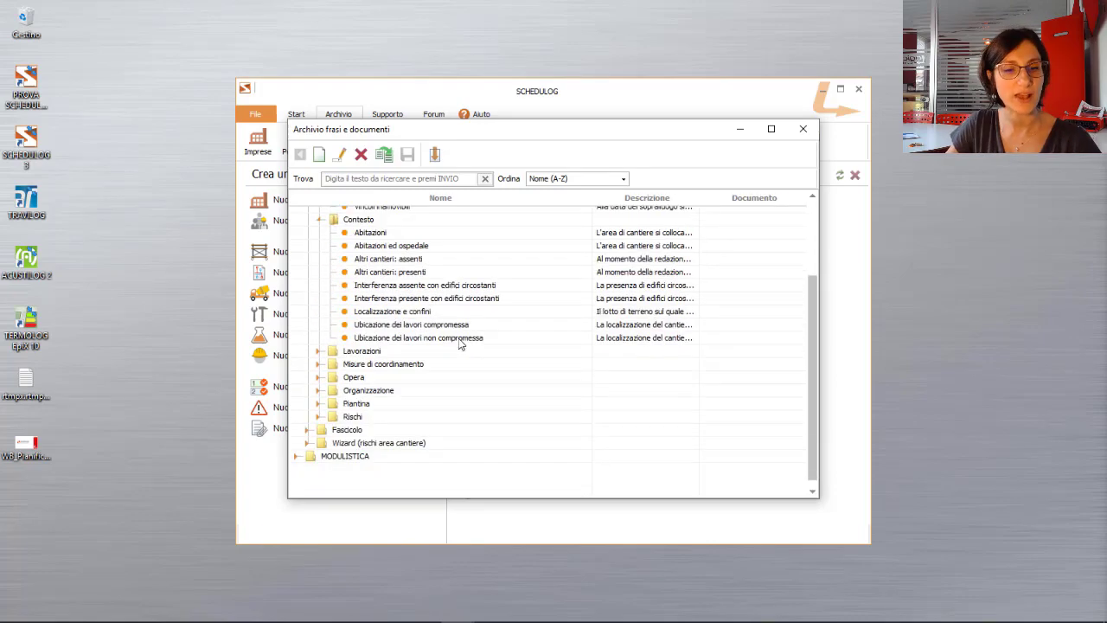
{"action": "left_click", "coordinate": [320, 352]}
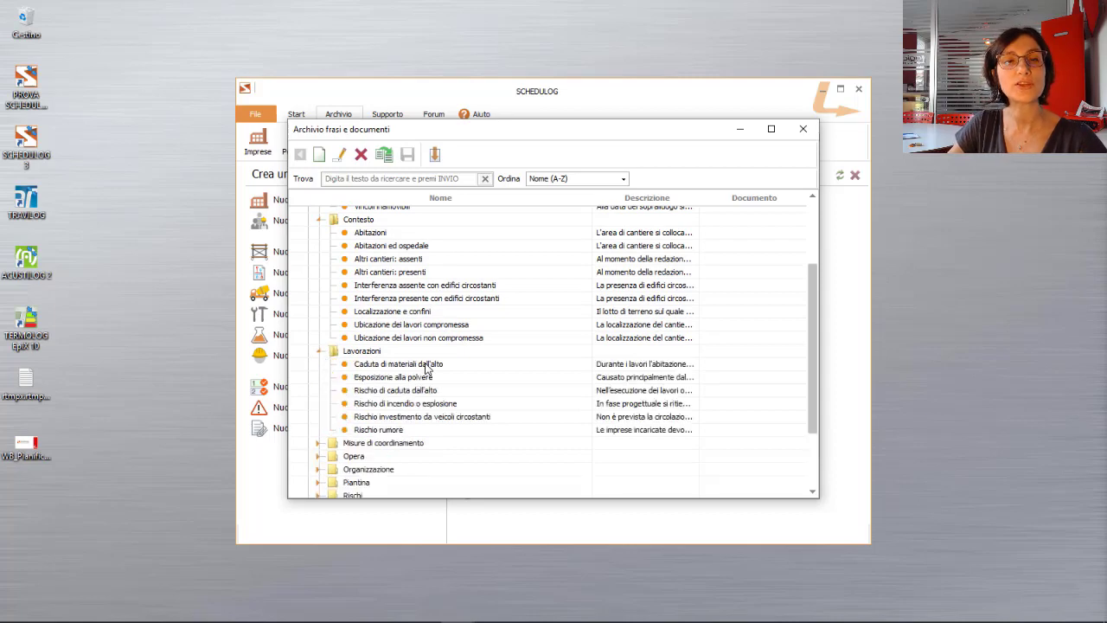
{"action": "scroll", "coordinate": [424, 356], "scroll_direction": "up", "scroll_amount": 3}
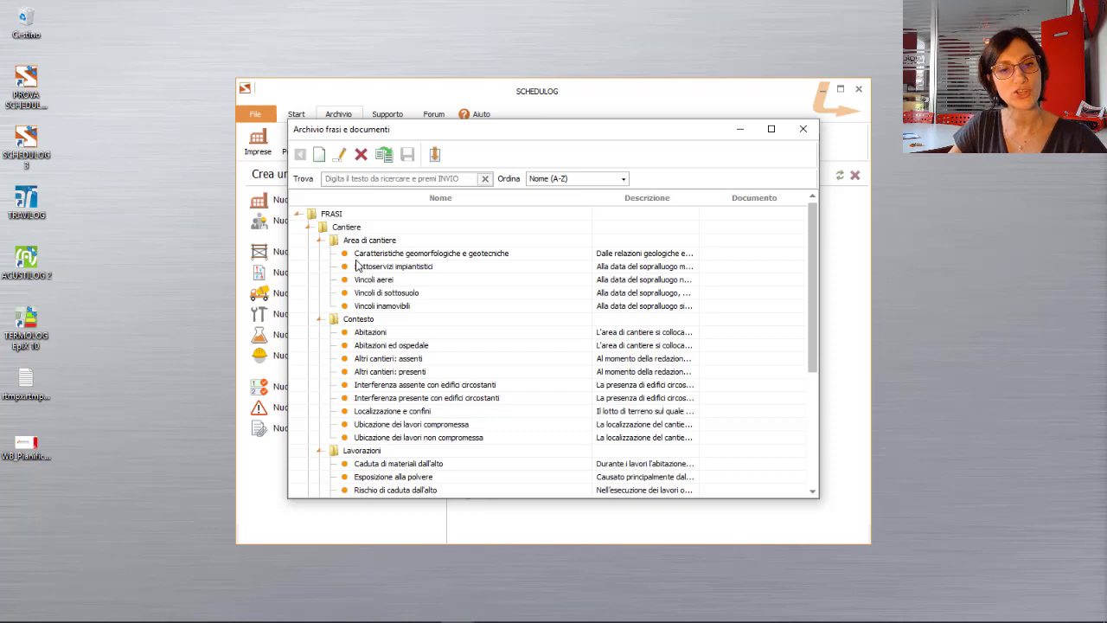
Open the Interferenza assente con edifici circostanti phrase under Contesto, review its path and description, and return to the list
{"action": "scroll", "coordinate": [359, 270], "scroll_direction": "down", "scroll_amount": 2}
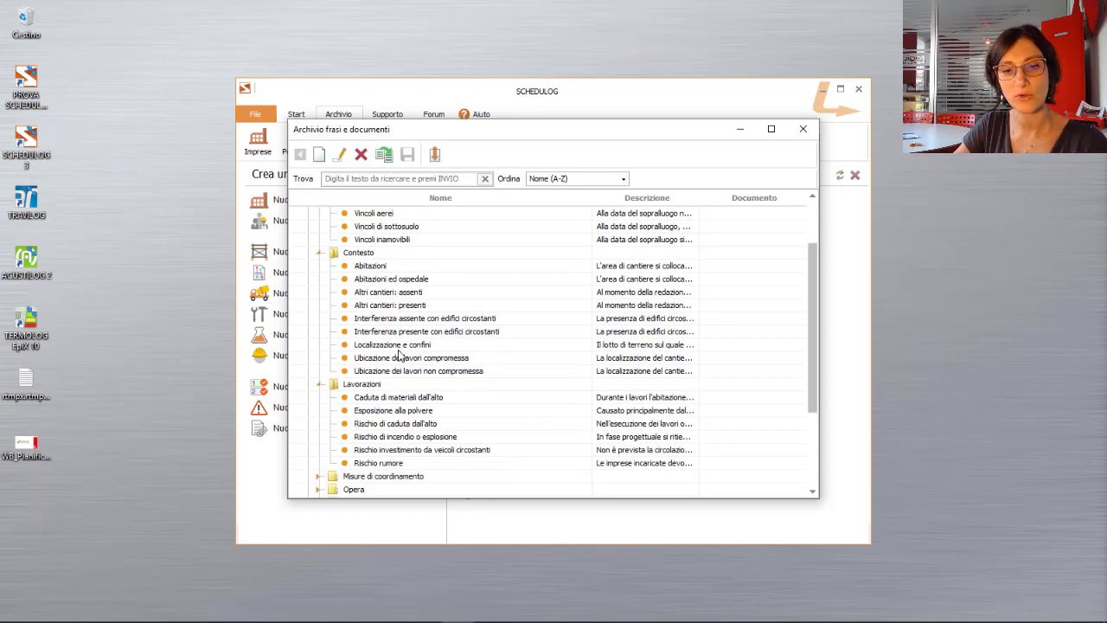
{"action": "left_click", "coordinate": [376, 320]}
{"action": "double_click", "coordinate": [375, 319]}
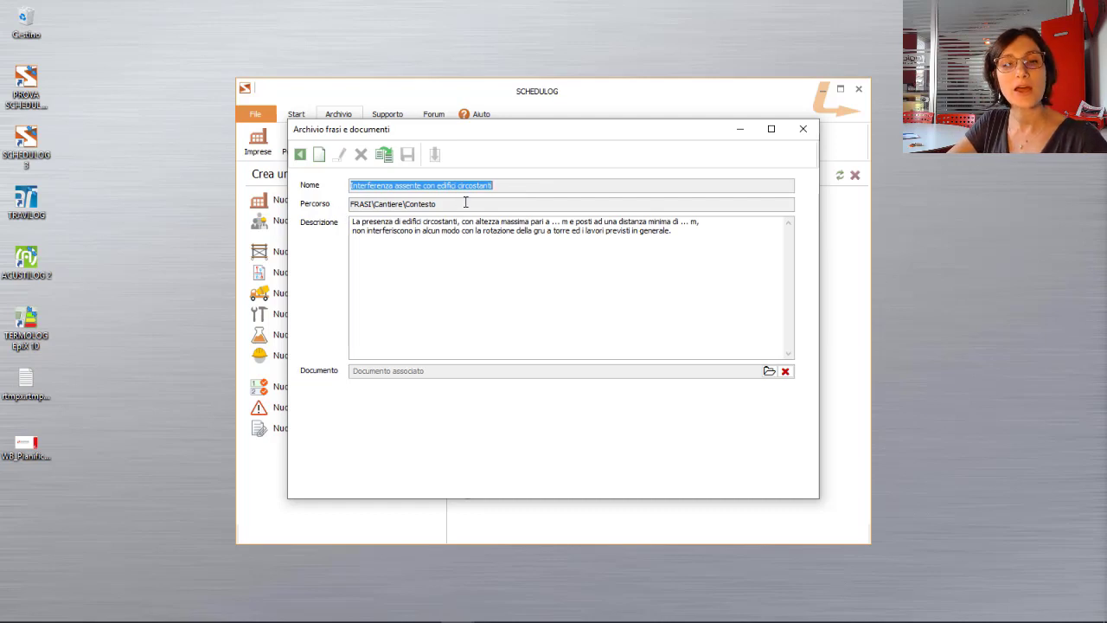
{"action": "left_click_drag", "start_coordinate": [445, 204], "coordinate": [351, 203]}
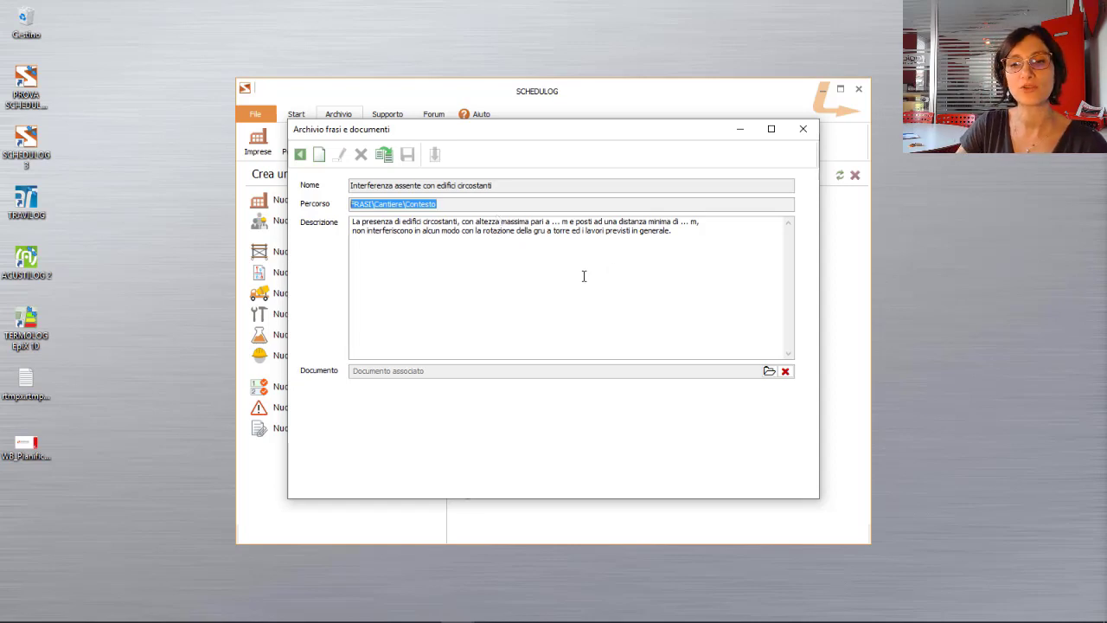
{"action": "left_click_drag", "start_coordinate": [683, 251], "coordinate": [317, 231]}
{"action": "left_click", "coordinate": [441, 266]}
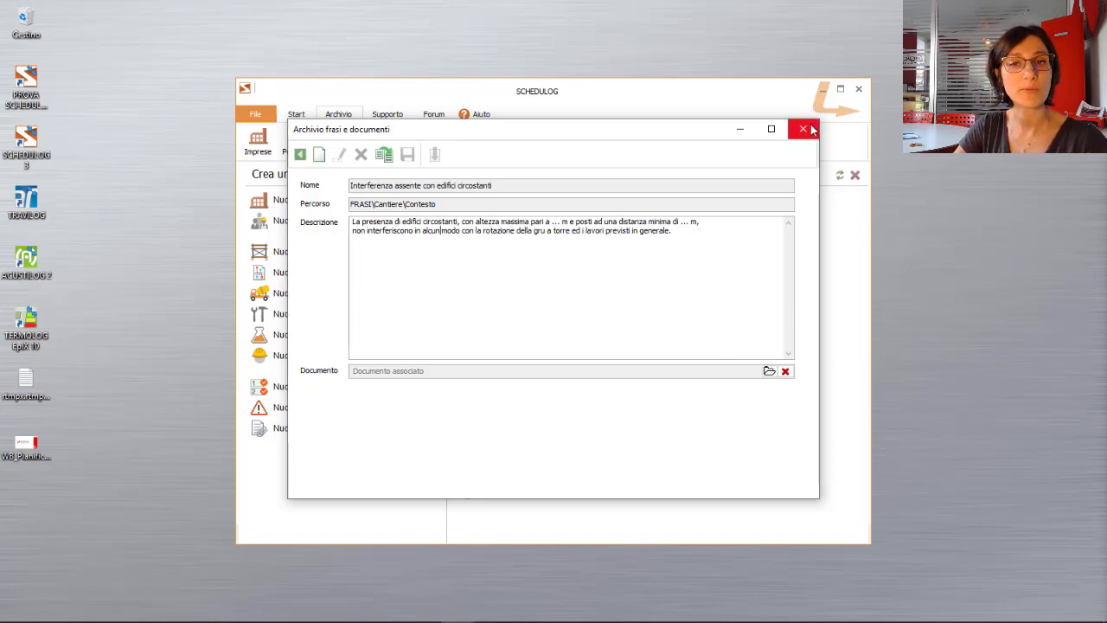
{"action": "left_click", "coordinate": [300, 154]}
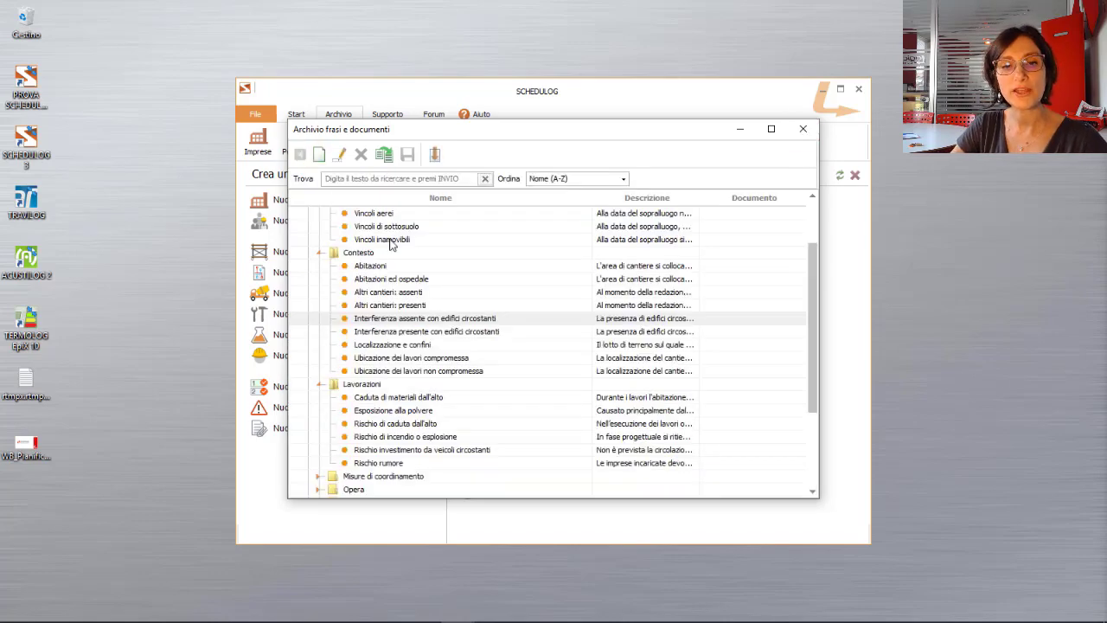
Collapse FRASI, look through the CSE forms under MODULISTICA including CONVOCAZIONE RIUNIONE, and close the archive
{"action": "scroll", "coordinate": [391, 244], "scroll_direction": "up", "scroll_amount": 2}
{"action": "left_click", "coordinate": [297, 214]}
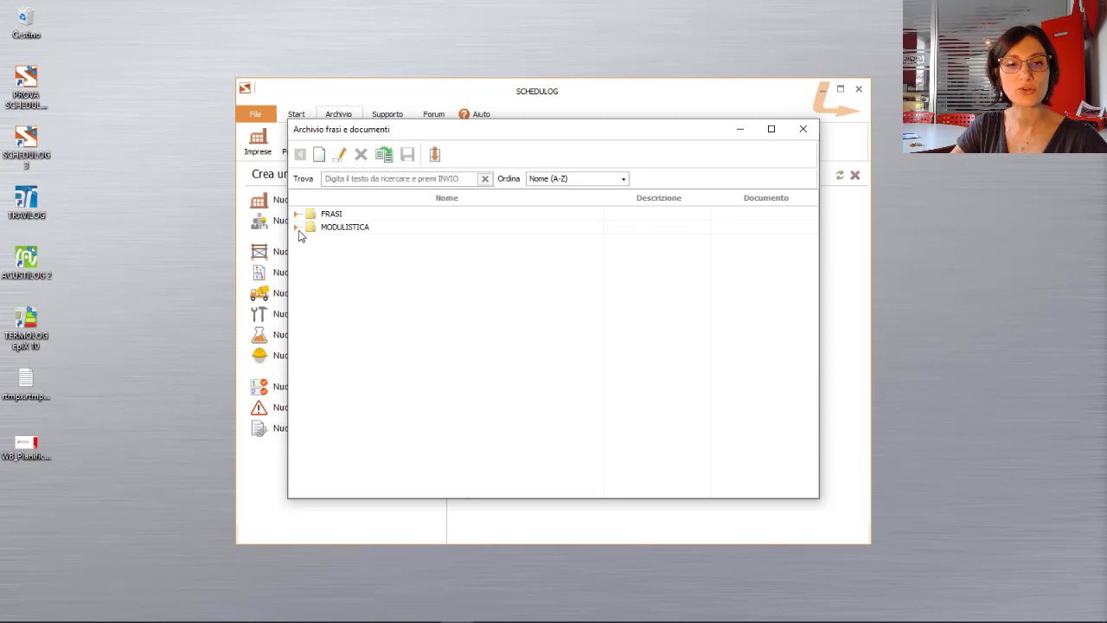
{"action": "left_click", "coordinate": [298, 227]}
{"action": "left_click", "coordinate": [309, 240]}
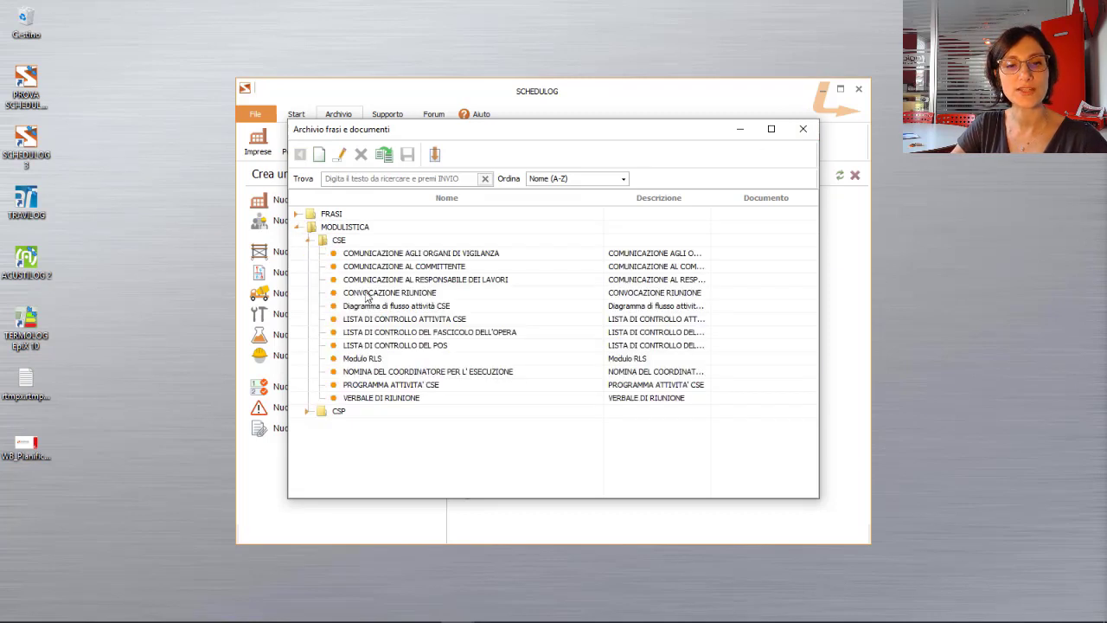
{"action": "left_click", "coordinate": [367, 295]}
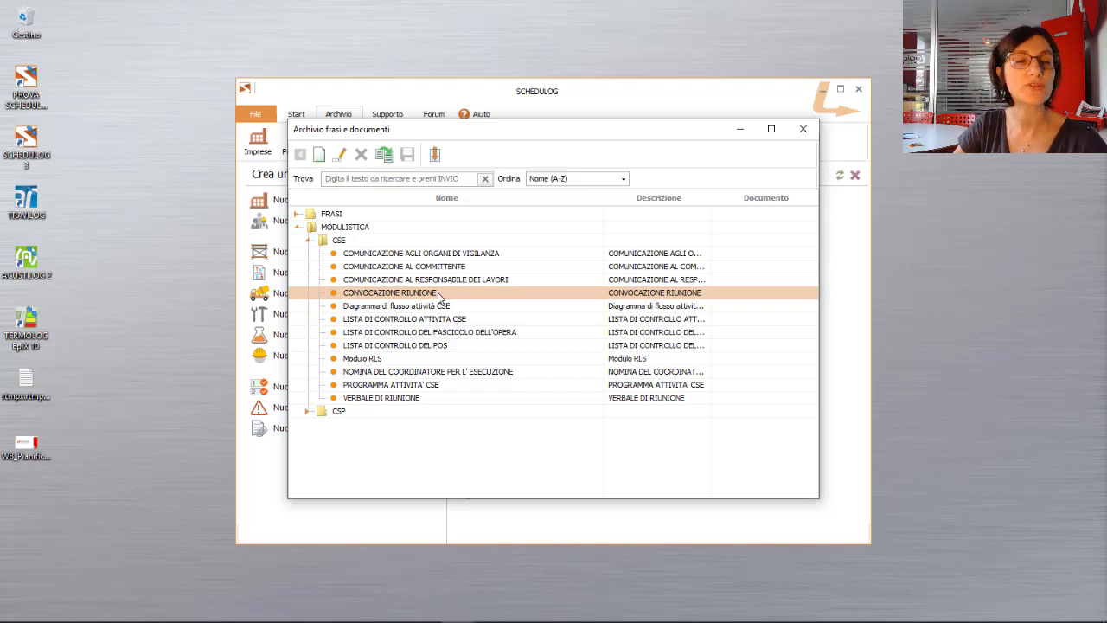
{"action": "left_click", "coordinate": [807, 131]}
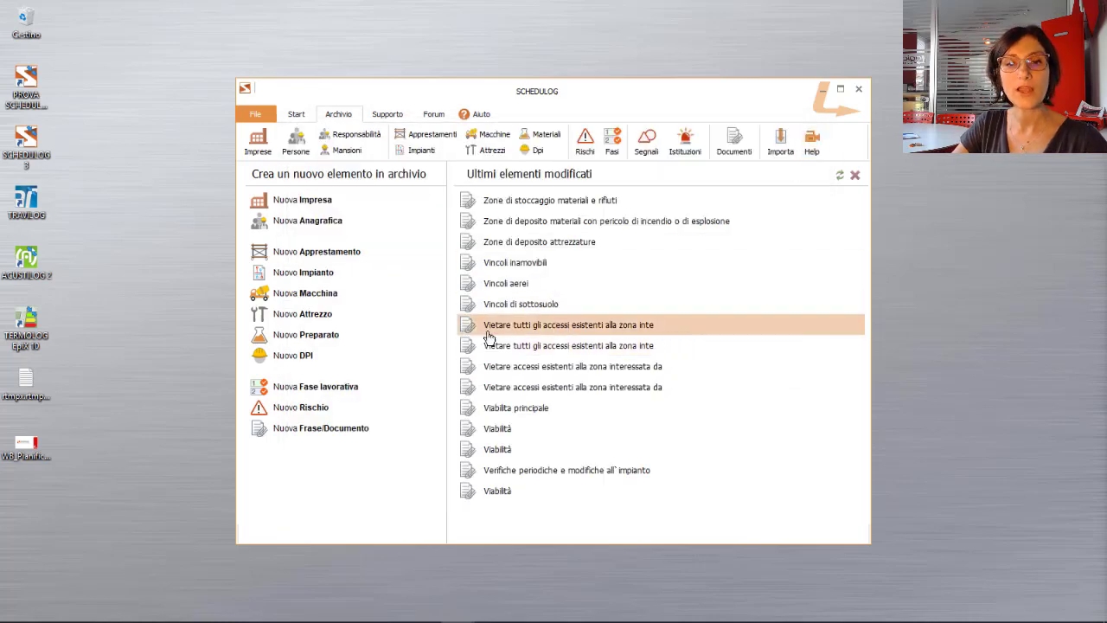
Open the SCHEDULOG support page, accept its cookie notice and look over the page
{"action": "left_click", "coordinate": [391, 117]}
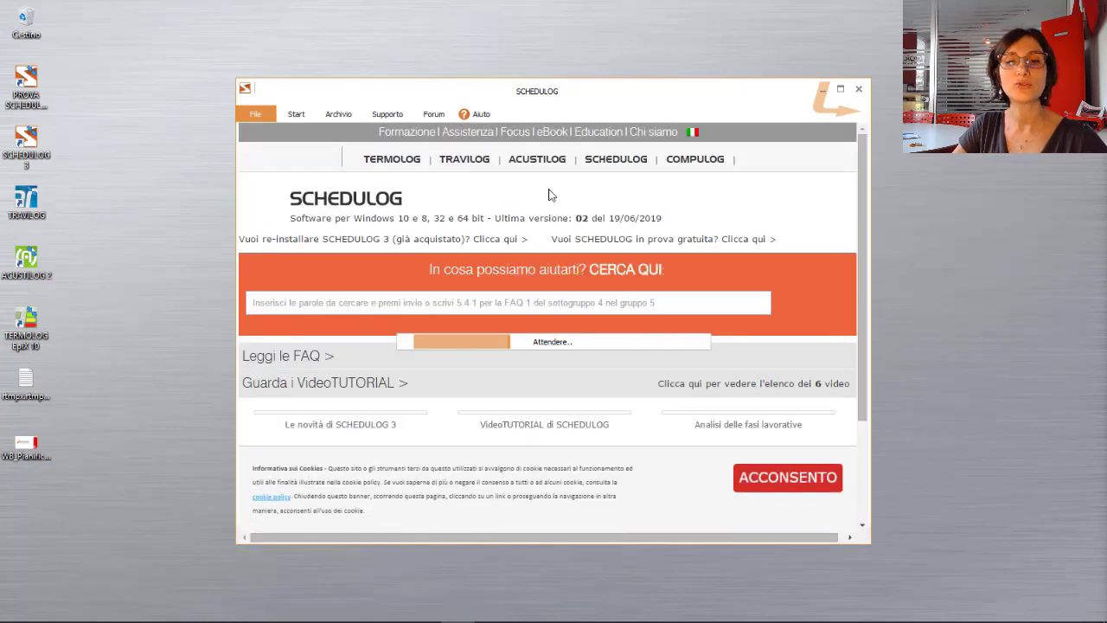
{"action": "left_click", "coordinate": [781, 480]}
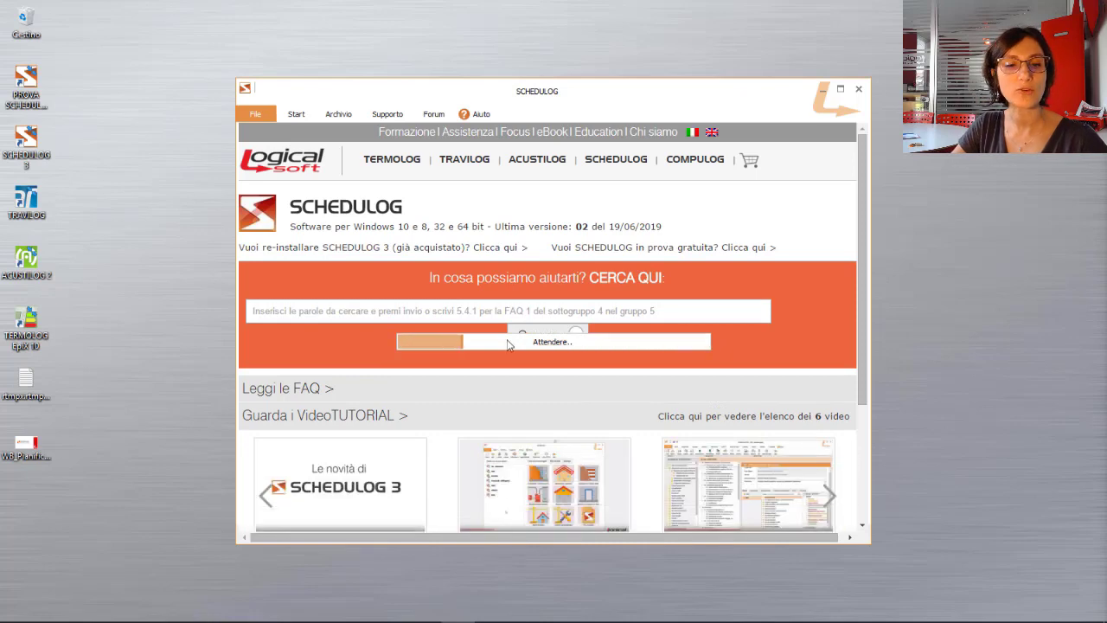
{"action": "scroll", "coordinate": [646, 389], "scroll_direction": "down", "scroll_amount": 2}
{"action": "scroll", "coordinate": [647, 389], "scroll_direction": "up", "scroll_amount": 2}
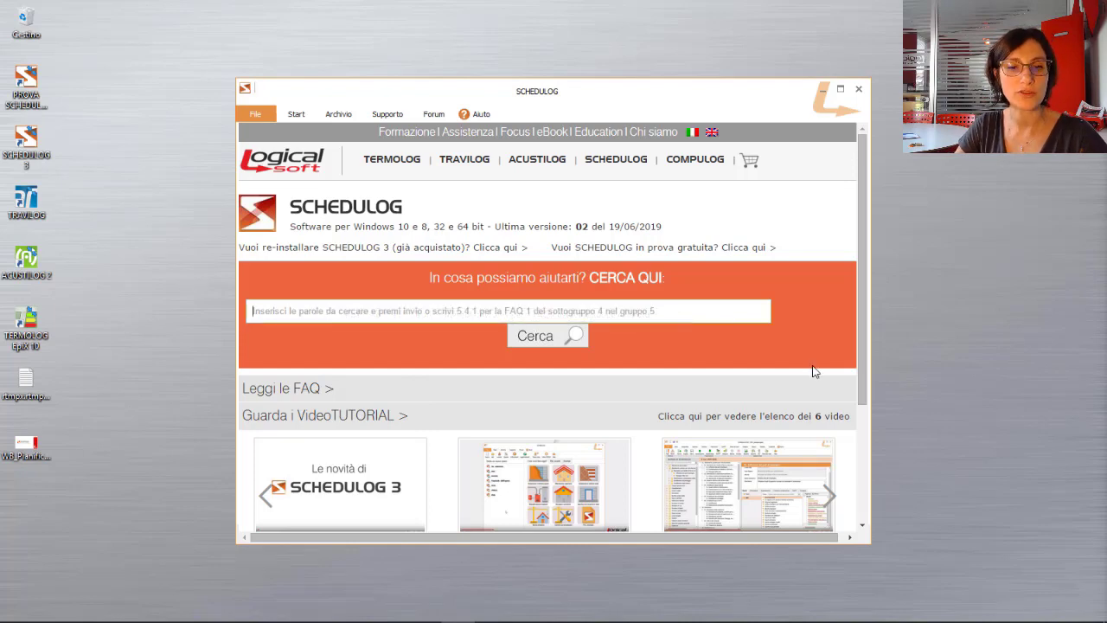
Expand the FAQ section of the support page, look over its categories and collapse it again
{"action": "left_click", "coordinate": [285, 390]}
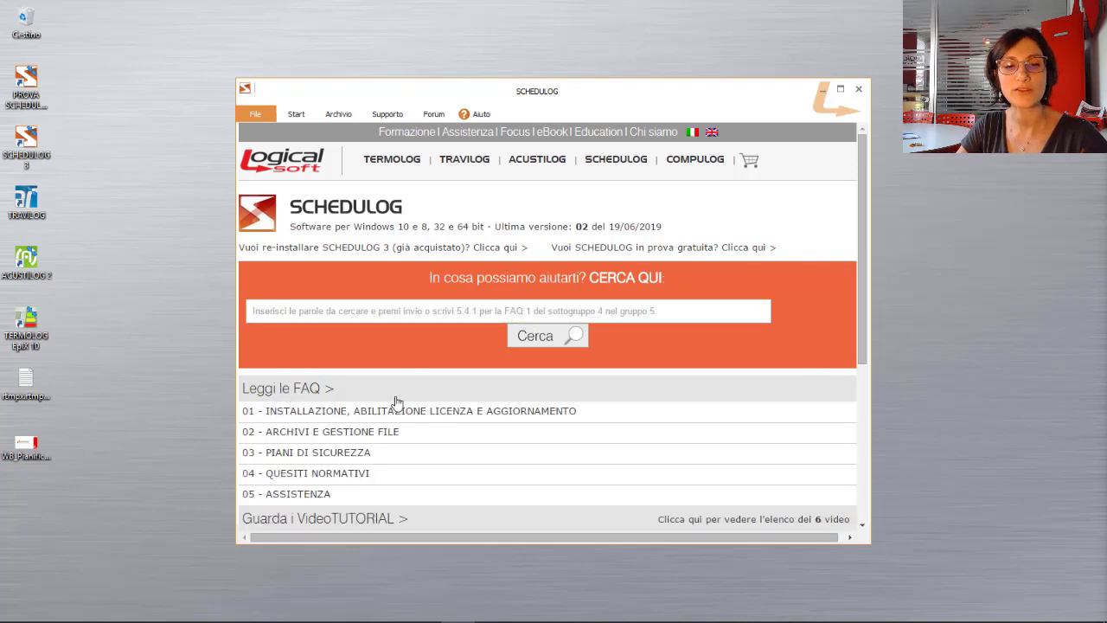
{"action": "scroll", "coordinate": [398, 406], "scroll_direction": "down", "scroll_amount": 3}
{"action": "scroll", "coordinate": [402, 414], "scroll_direction": "up", "scroll_amount": 3}
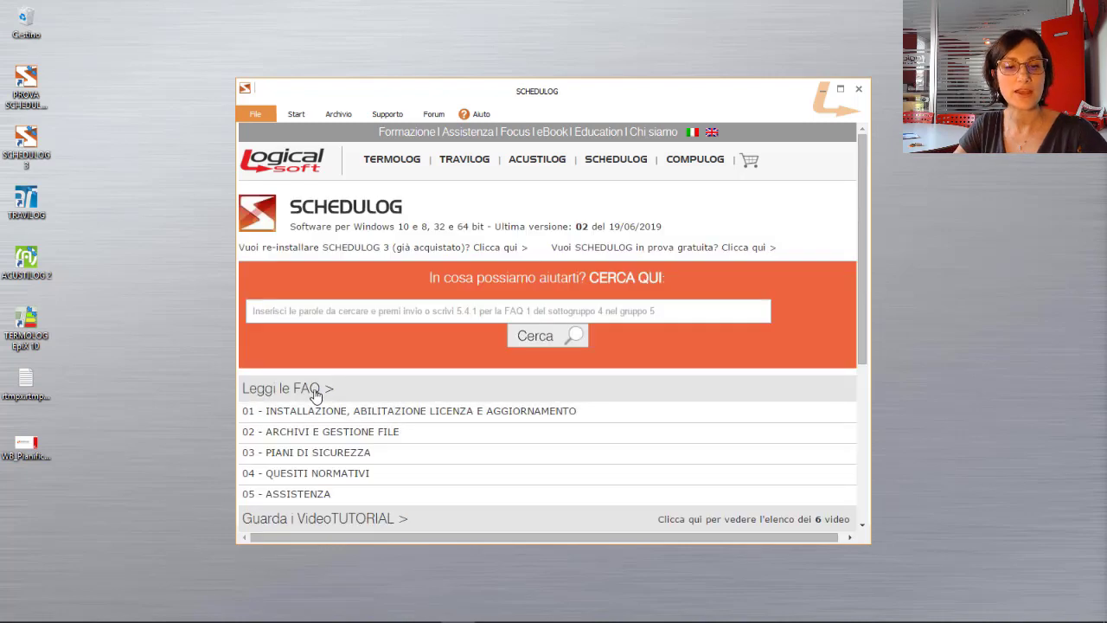
{"action": "left_click", "coordinate": [279, 391]}
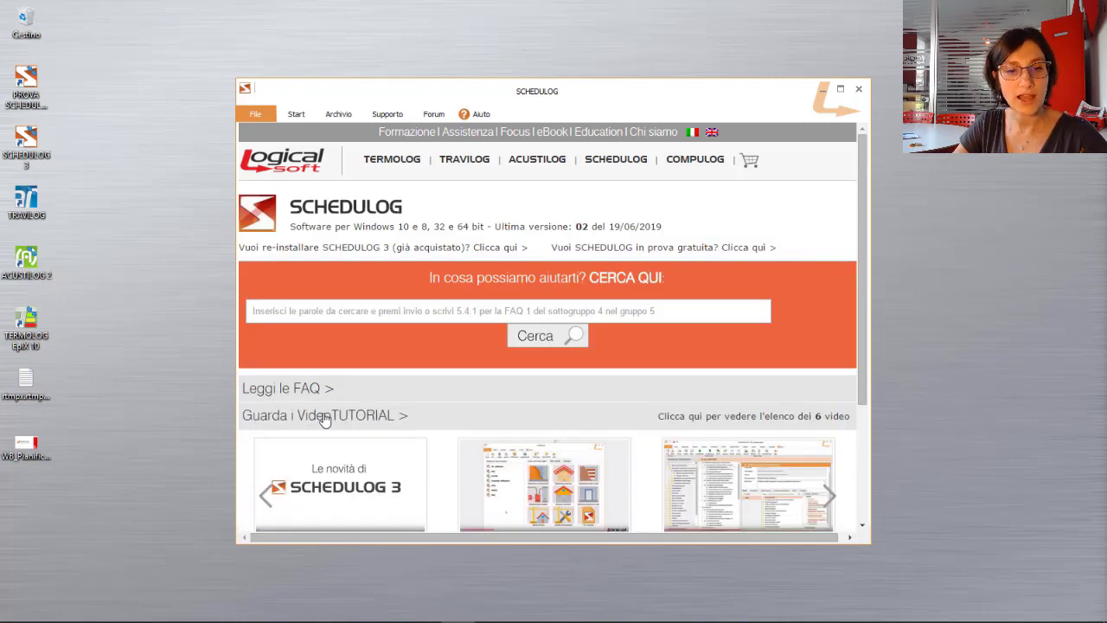
Look over the manuals, tutorials and downloads sections of the support page, expanding the Consulta i TUTORIAL list of PDFs
{"action": "scroll", "coordinate": [326, 420], "scroll_direction": "down", "scroll_amount": 2}
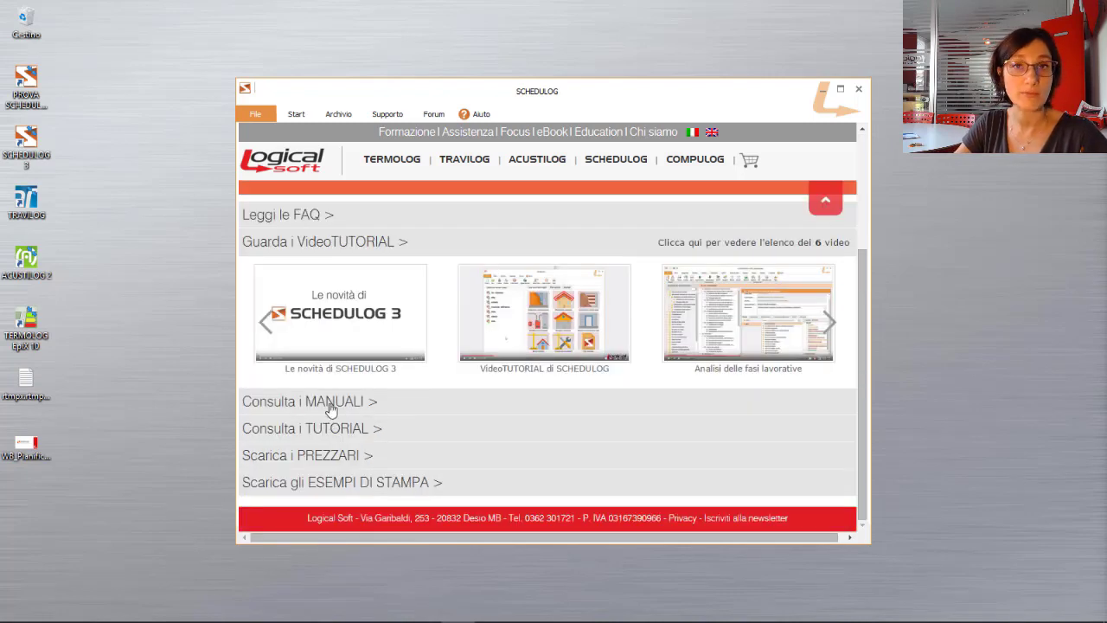
{"action": "left_click", "coordinate": [337, 433]}
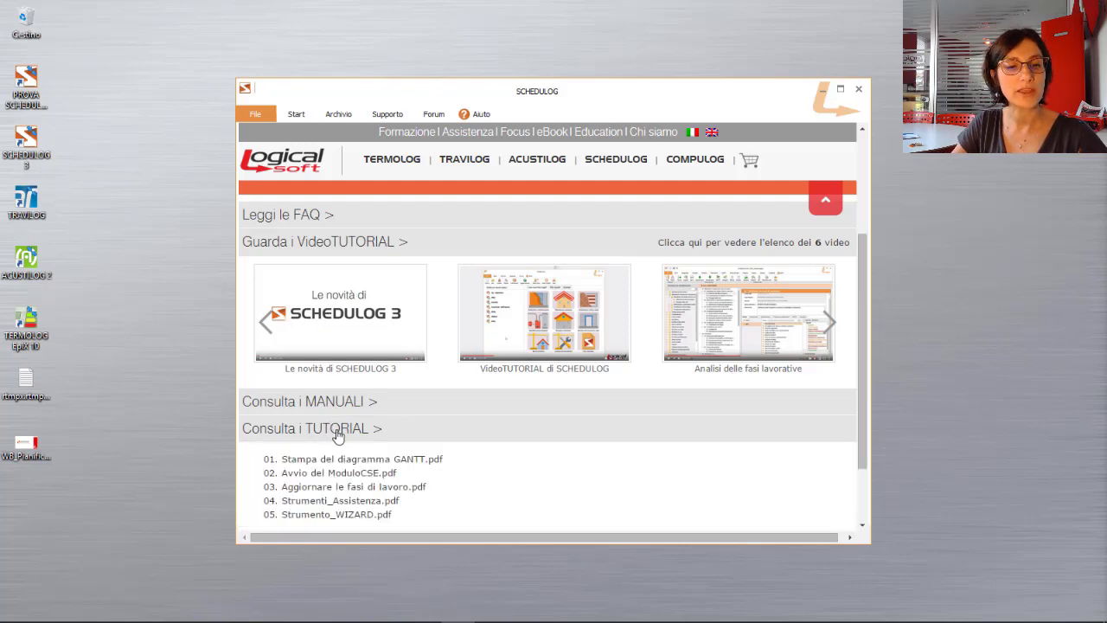
{"action": "scroll", "coordinate": [356, 429], "scroll_direction": "down", "scroll_amount": 1}
{"action": "left_click", "coordinate": [355, 427]}
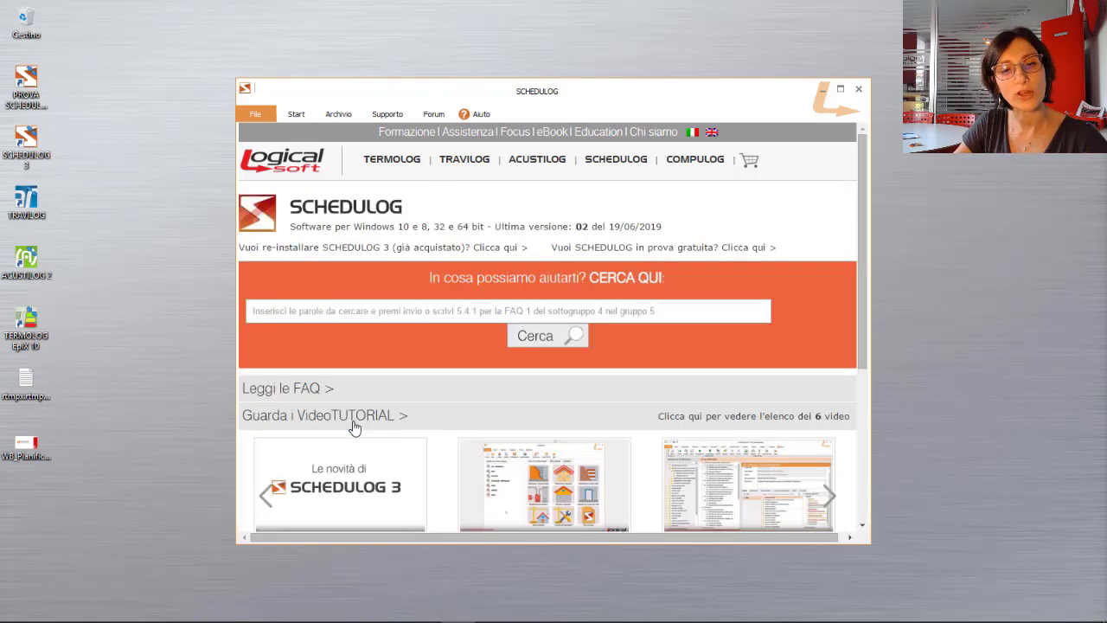
Open the SCHEDULOG forum
{"action": "left_click", "coordinate": [435, 116]}
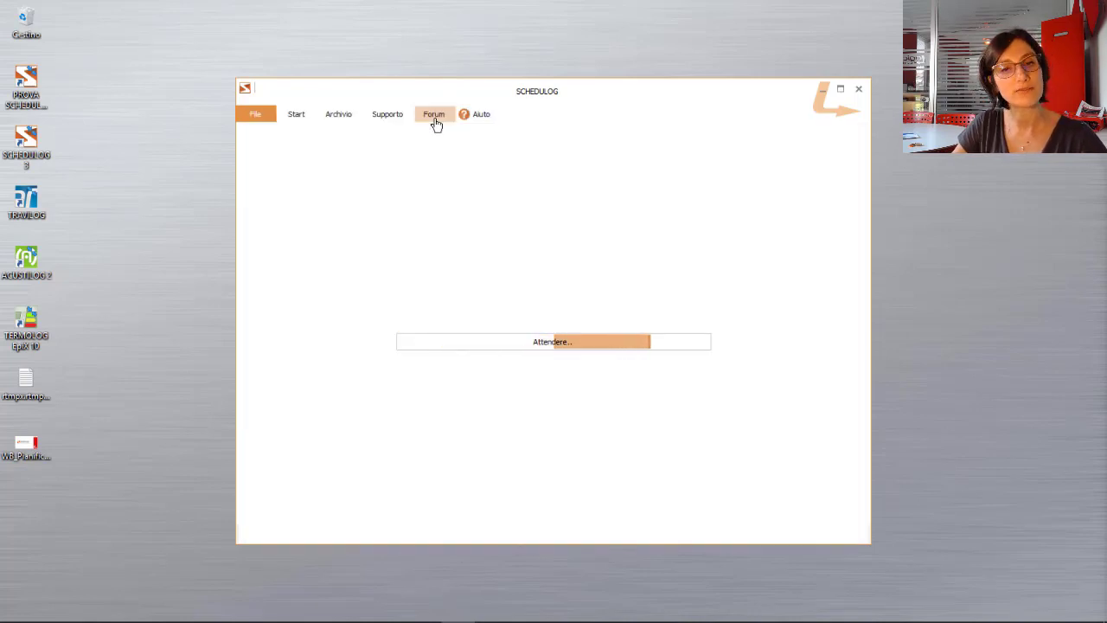